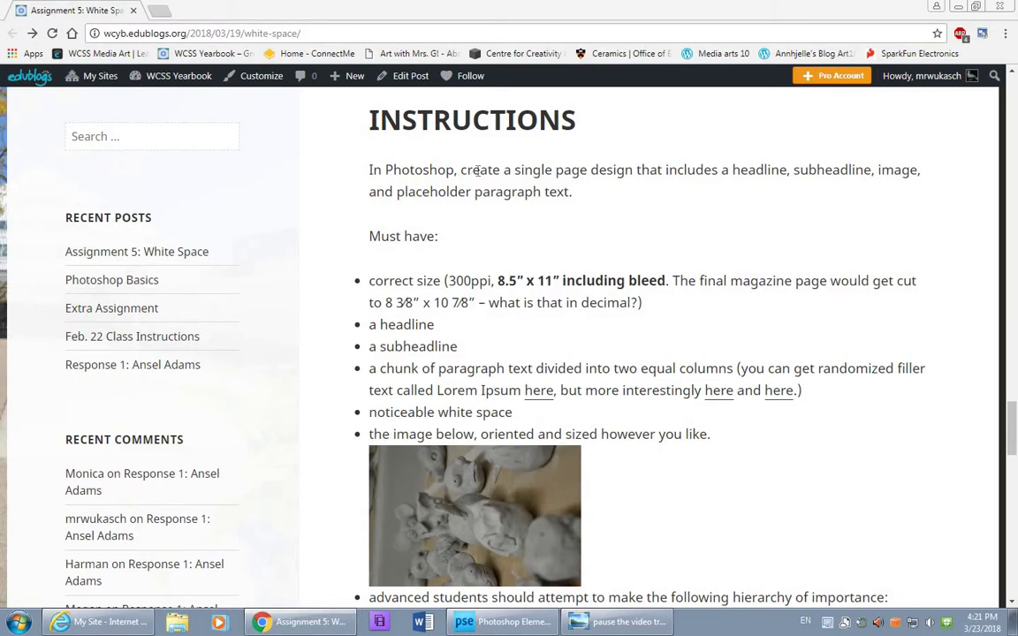
- Note the 8.5 x 11 page-size requirement in the assignment and switch to Photoshop Elements
left_click_drag(461, 170, 570, 202)
left_click(570, 232)
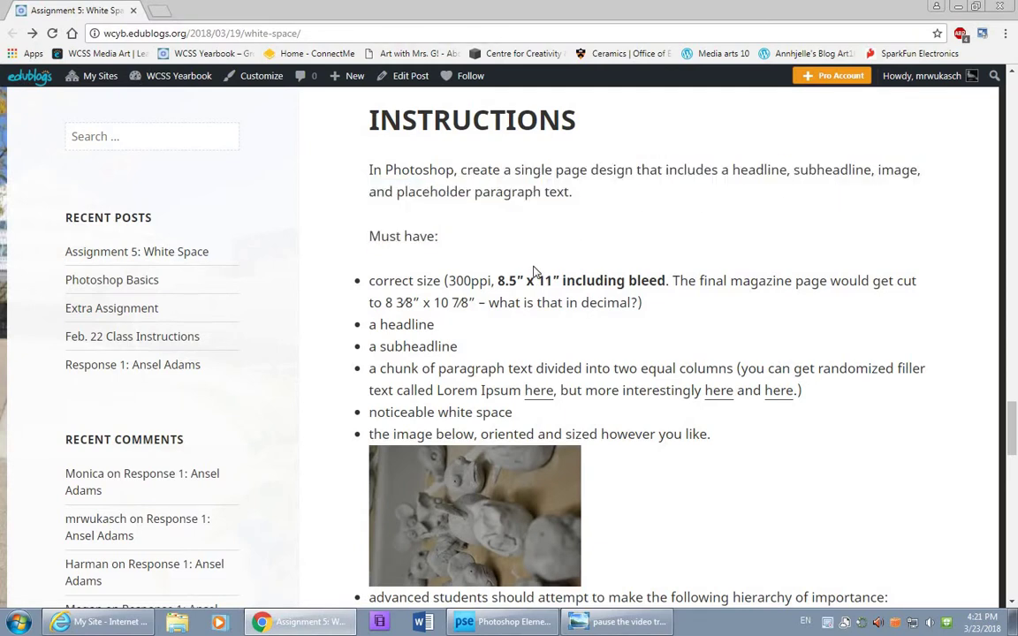
left_click_drag(497, 281, 574, 281)
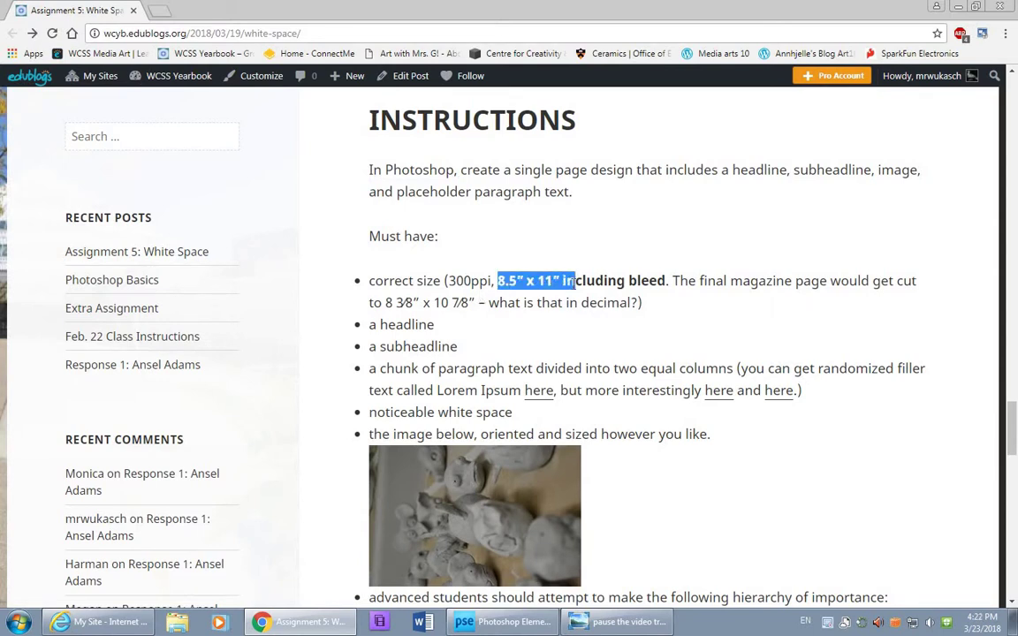
left_click(547, 425)
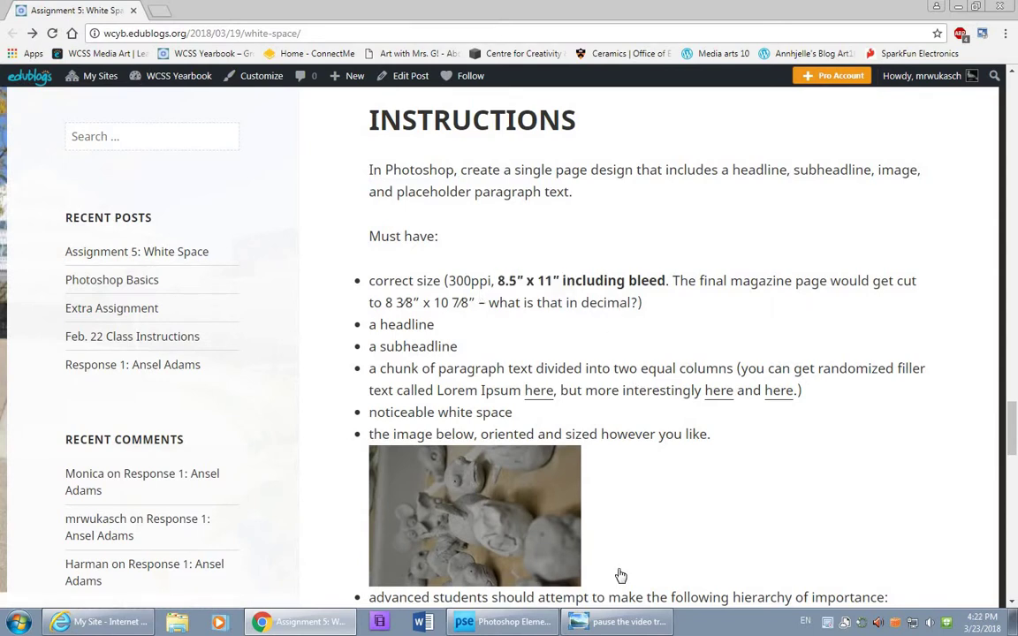
left_click(505, 622)
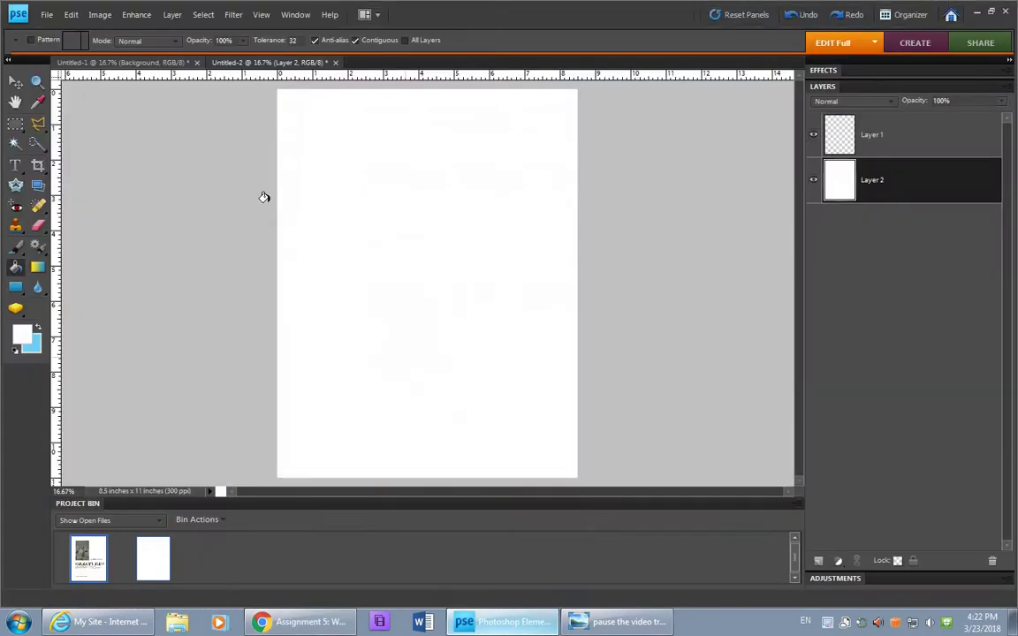
- Create a blank 8.5 × 11 in document at 300 ppi with a white background, docked as a tab
left_click(50, 19)
mouse_move(133, 30)
left_click(238, 30)
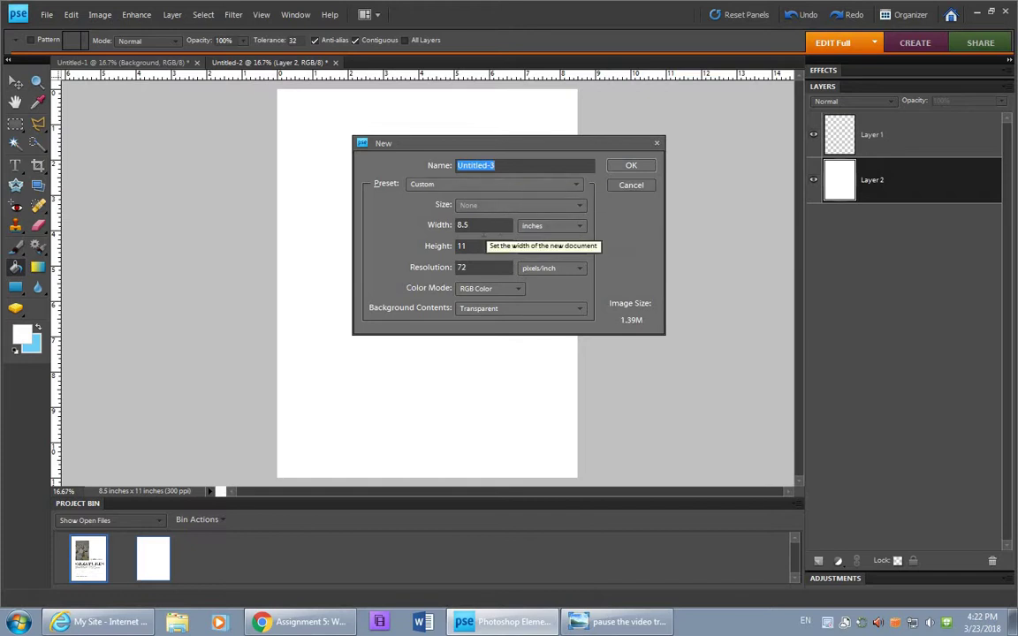
left_click(463, 267)
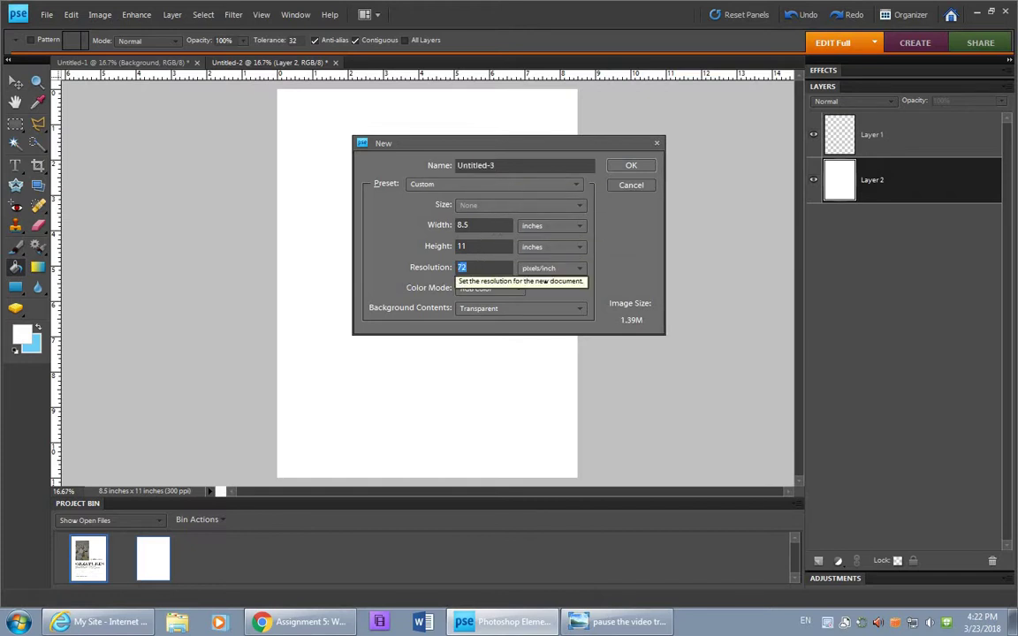
type("300")
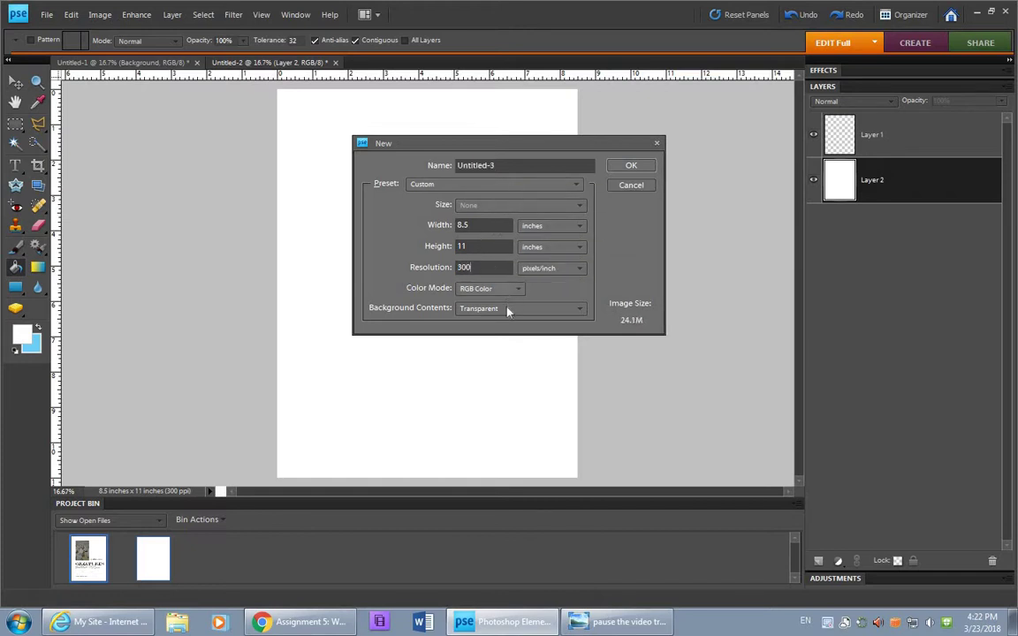
left_click(475, 309)
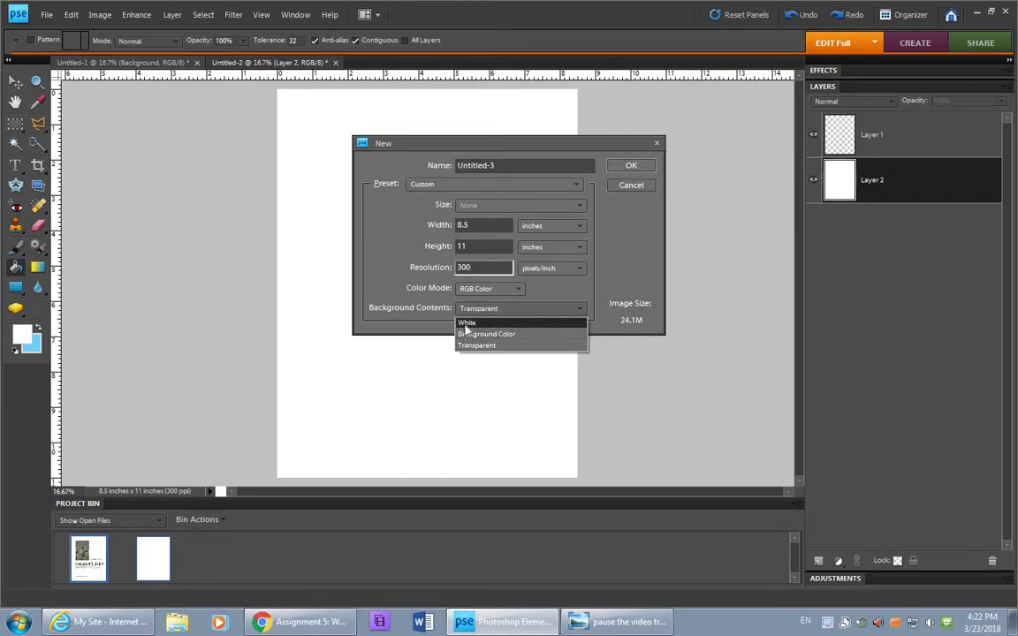
left_click(466, 323)
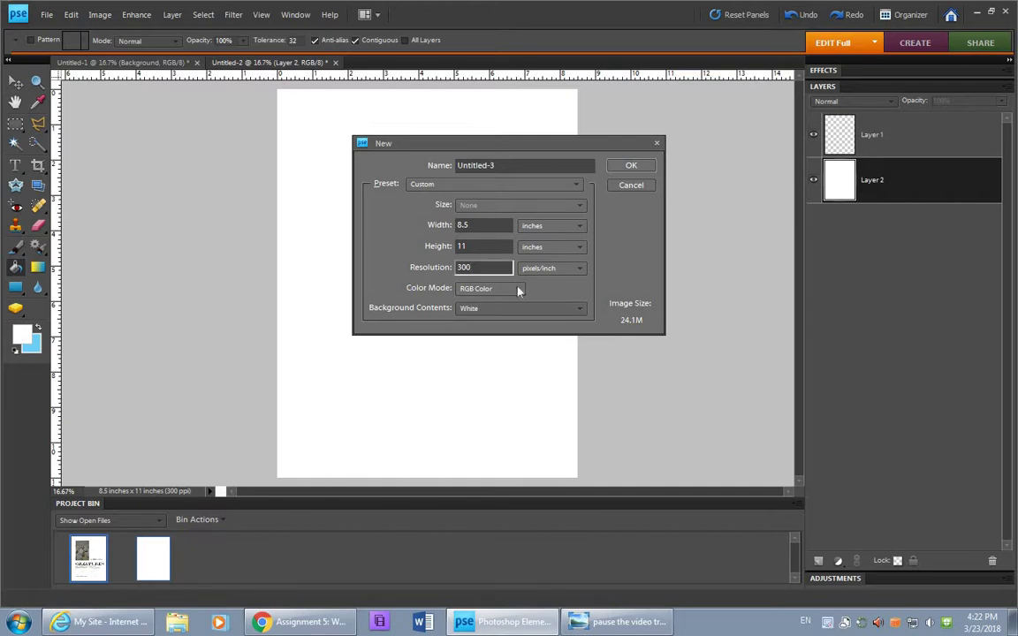
left_click(627, 167)
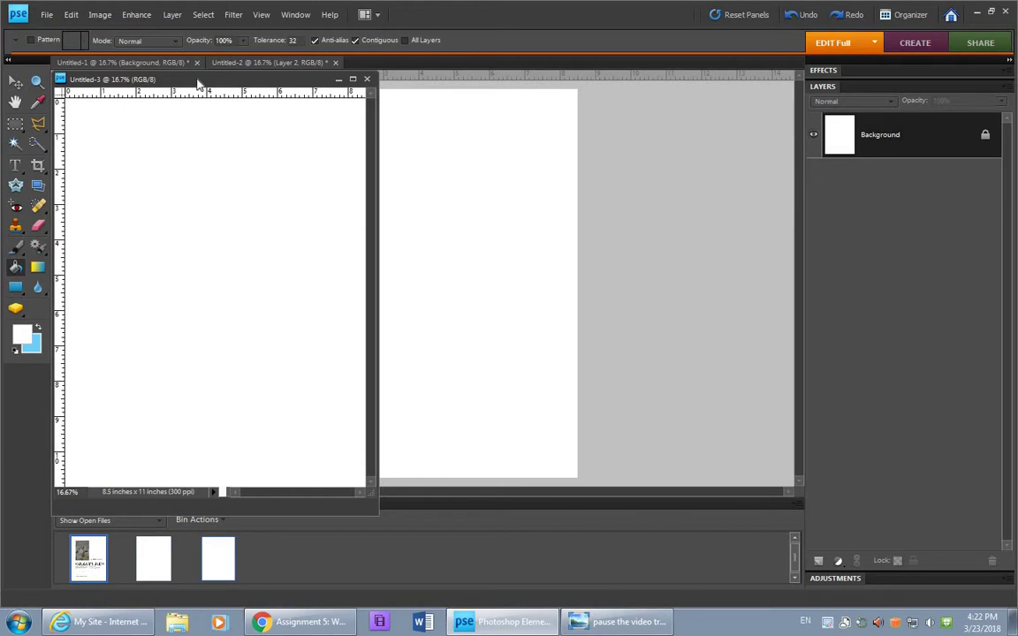
left_click_drag(199, 84, 424, 71)
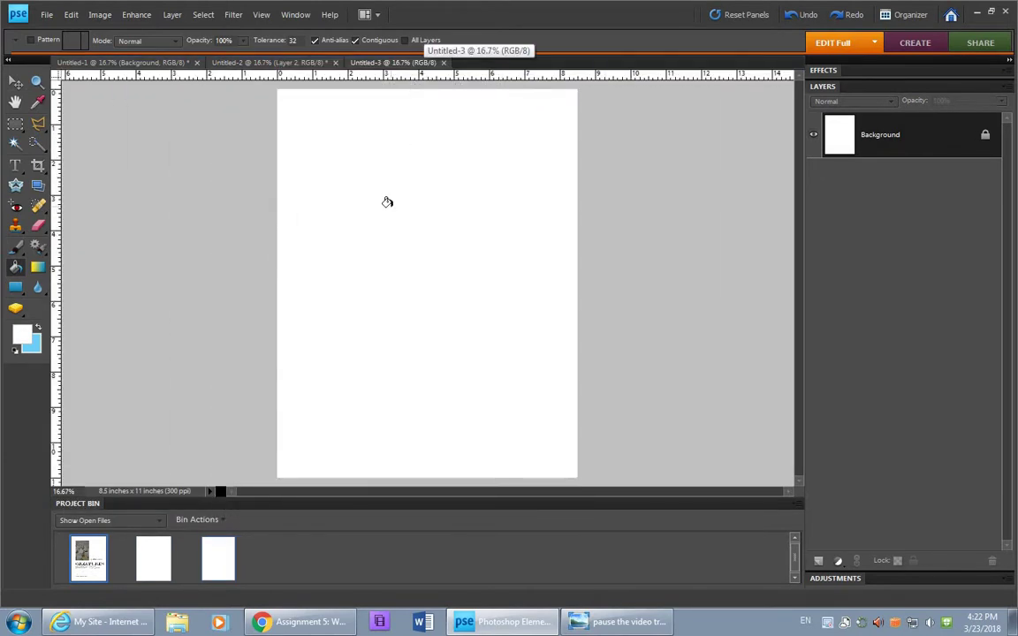
- Draw a headline text box near the top of the page, checking the assignment in Chrome
left_click(15, 167)
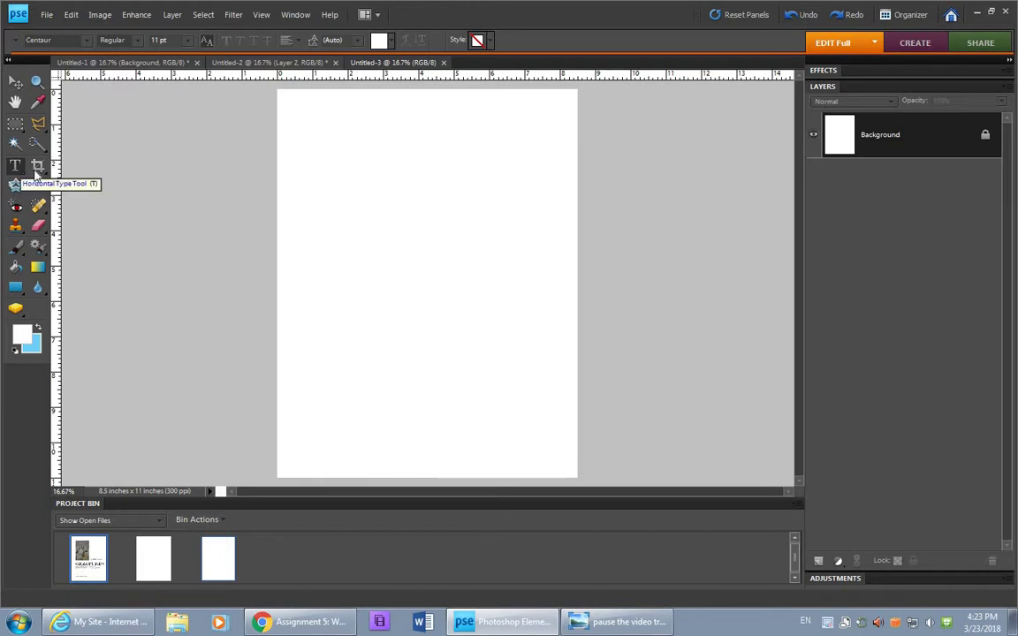
left_click_drag(333, 160, 533, 216)
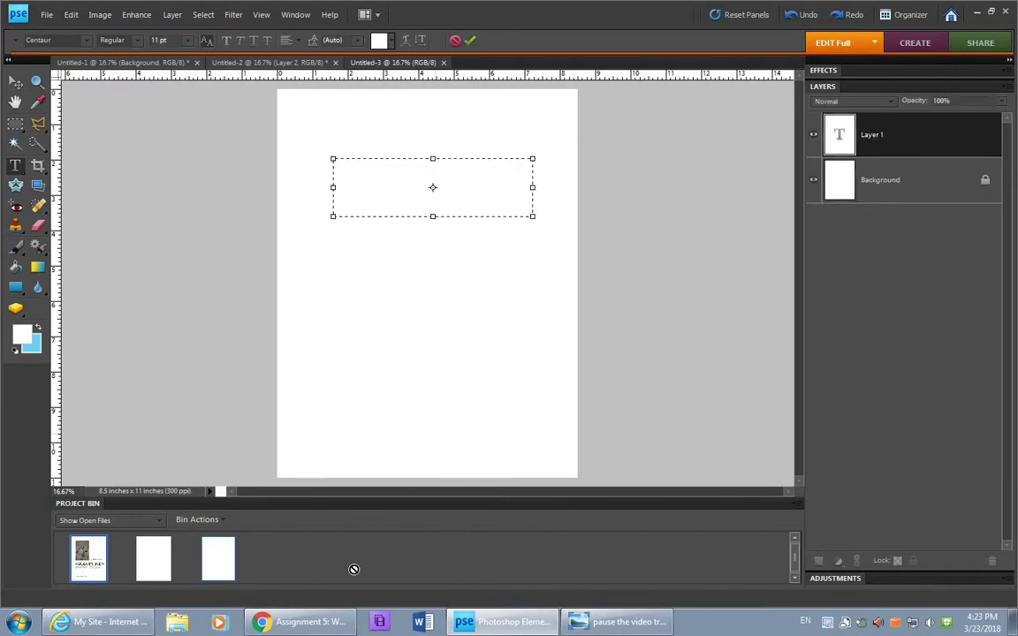
left_click(317, 623)
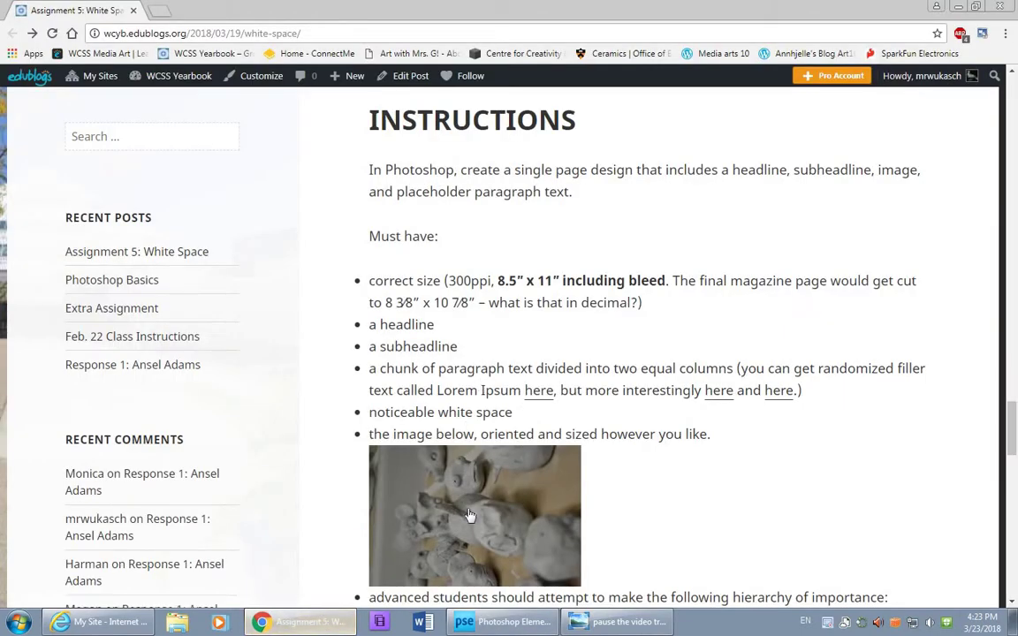
left_click(528, 627)
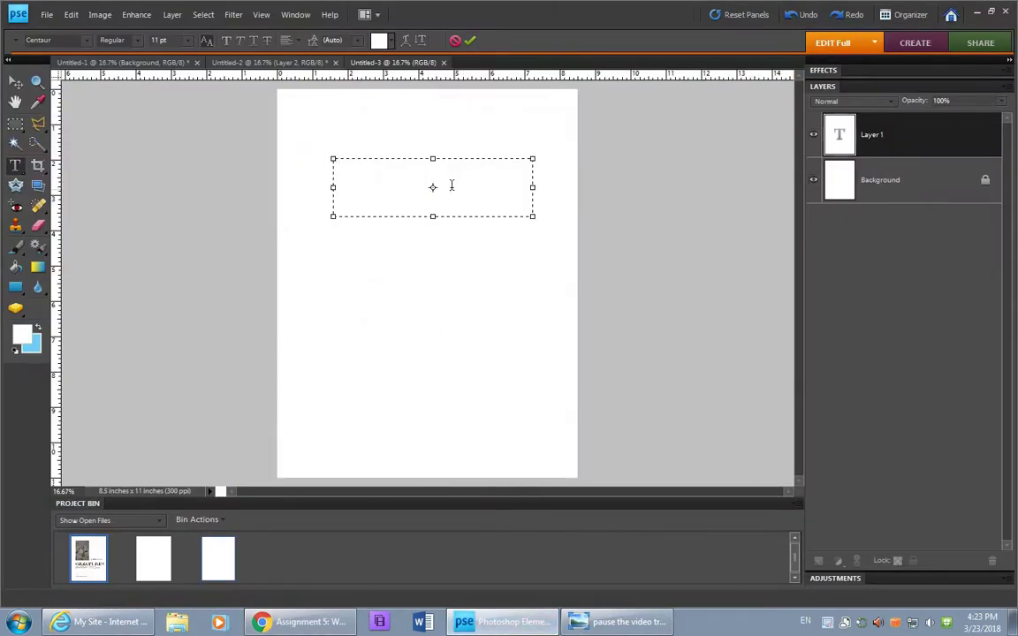
- Make the headline text black at 60 pt and correct it to read 'Clay'
left_click_drag(346, 160, 334, 160)
left_click(391, 42)
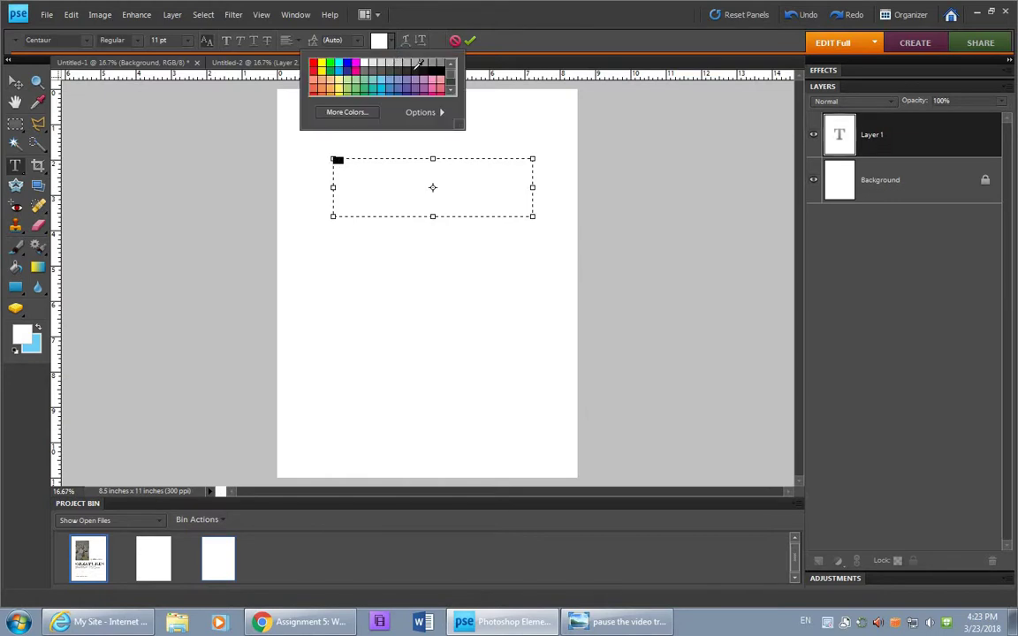
left_click(363, 69)
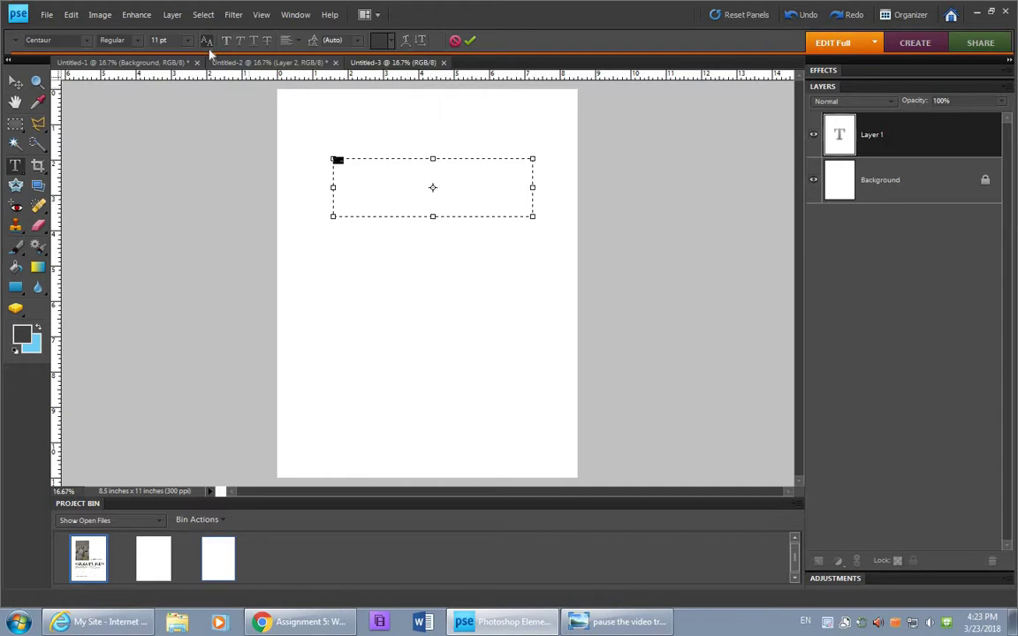
left_click(177, 40)
left_click(172, 223)
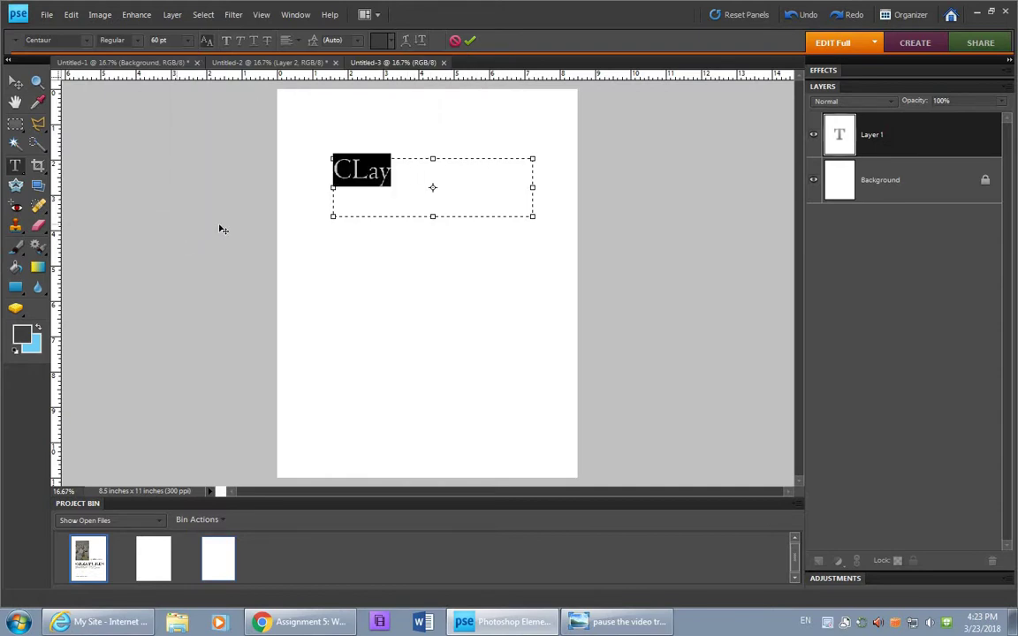
left_click(368, 171)
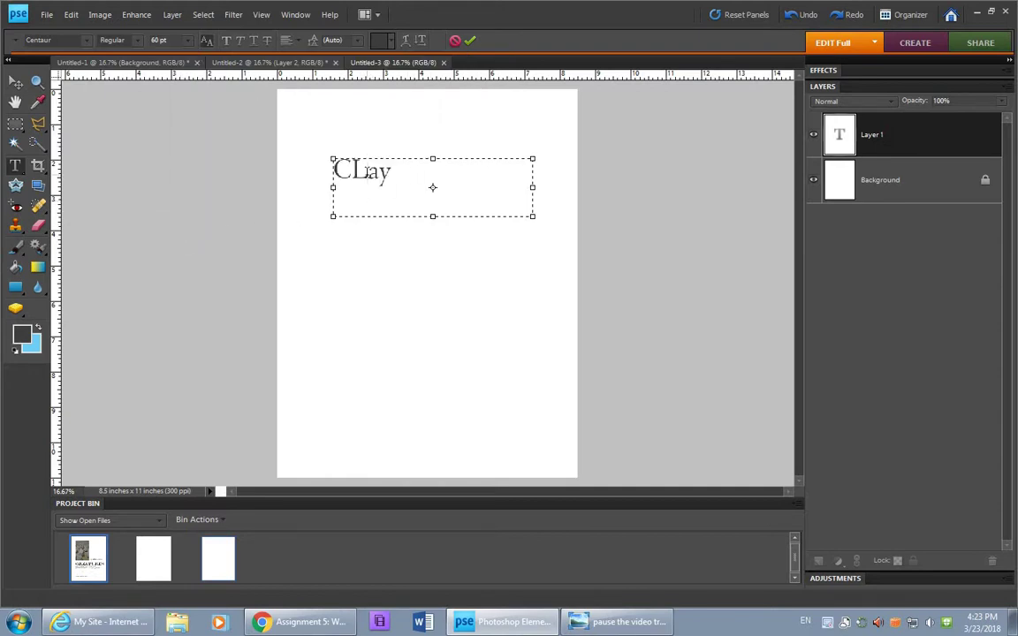
key("Delete")
type("l")
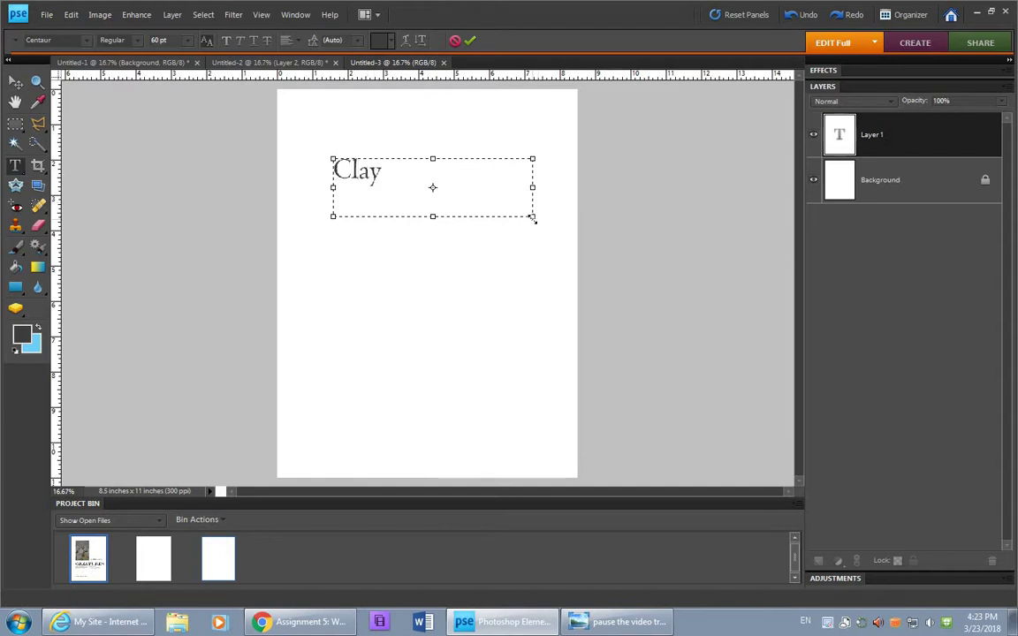
- Tighten the text box around 'Clay', commit it, and nudge the headline toward the top centre
left_click_drag(532, 216, 389, 193)
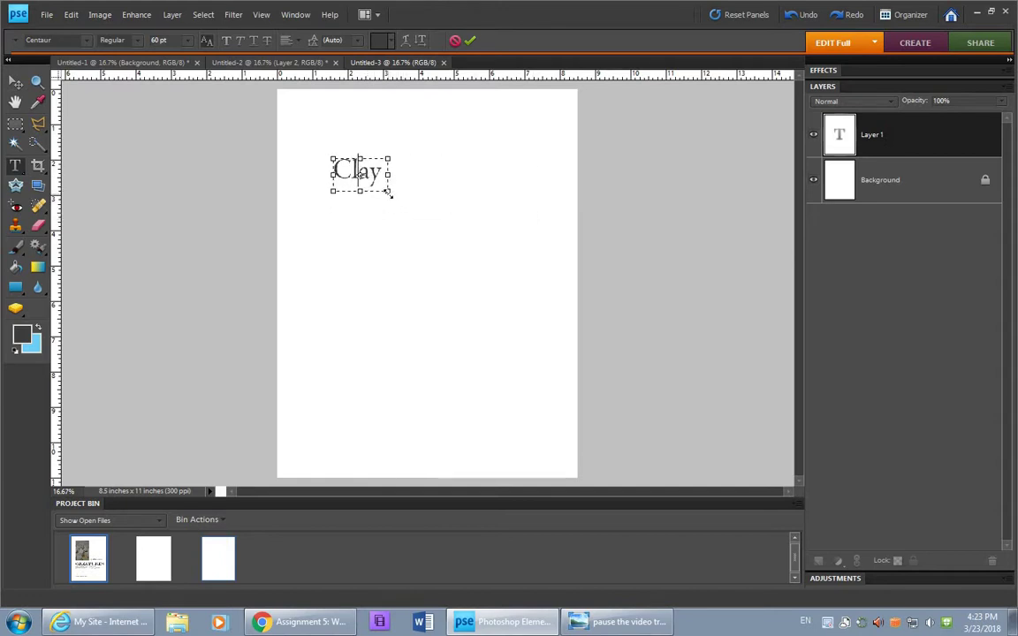
left_click(471, 42)
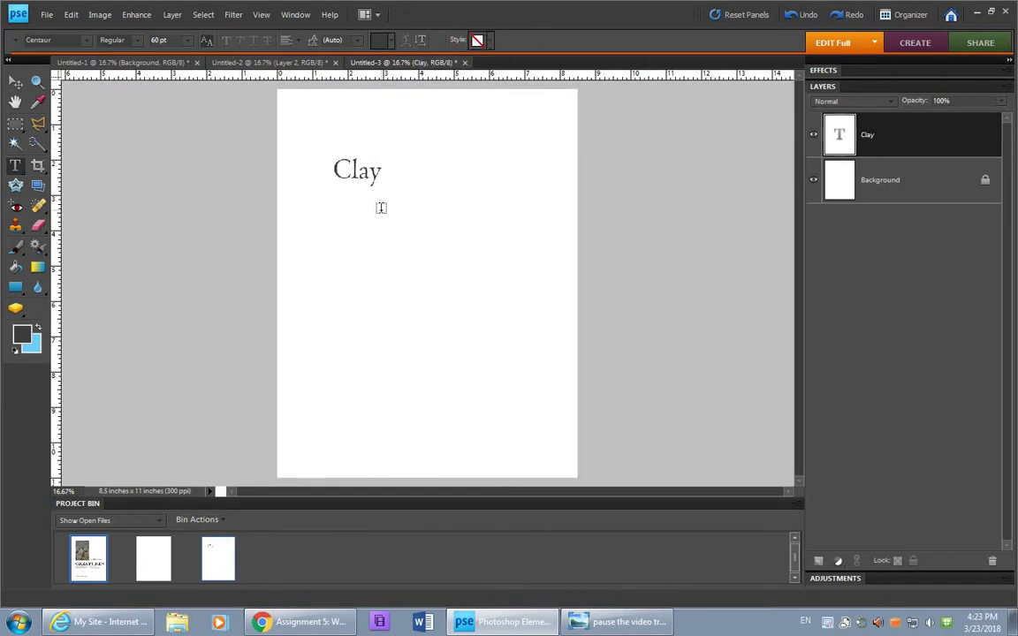
left_click(22, 84)
mouse_move(425, 177)
left_mouse_down()
mouse_move(479, 179)
mouse_move(418, 176)
mouse_move(416, 185)
left_mouse_up()
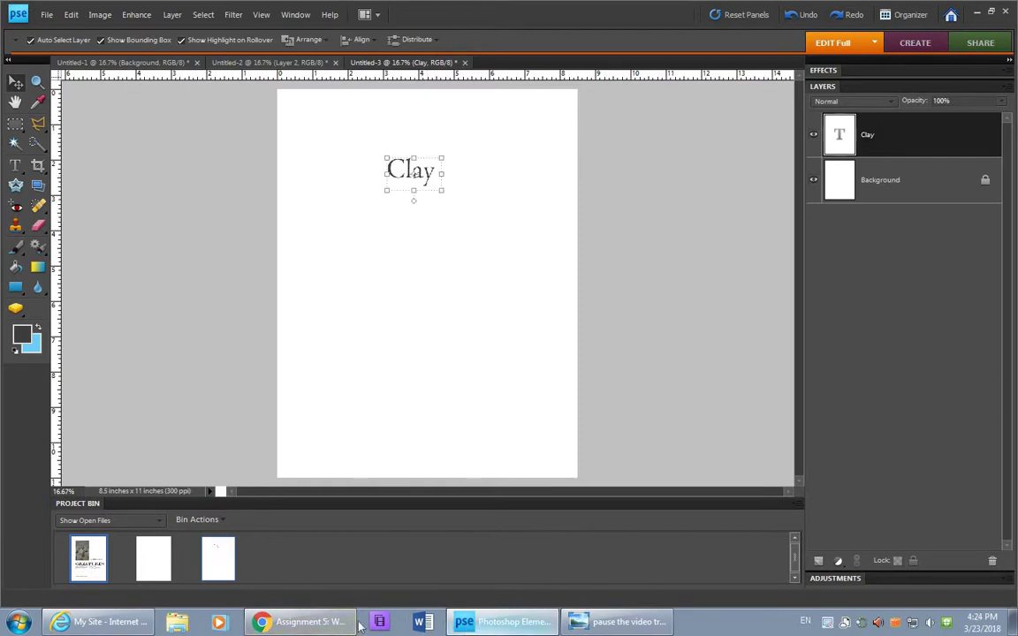
- Save the clay photo DSC_5946-1exi49r.jpg to the Desktop and copy the image
left_click(303, 624)
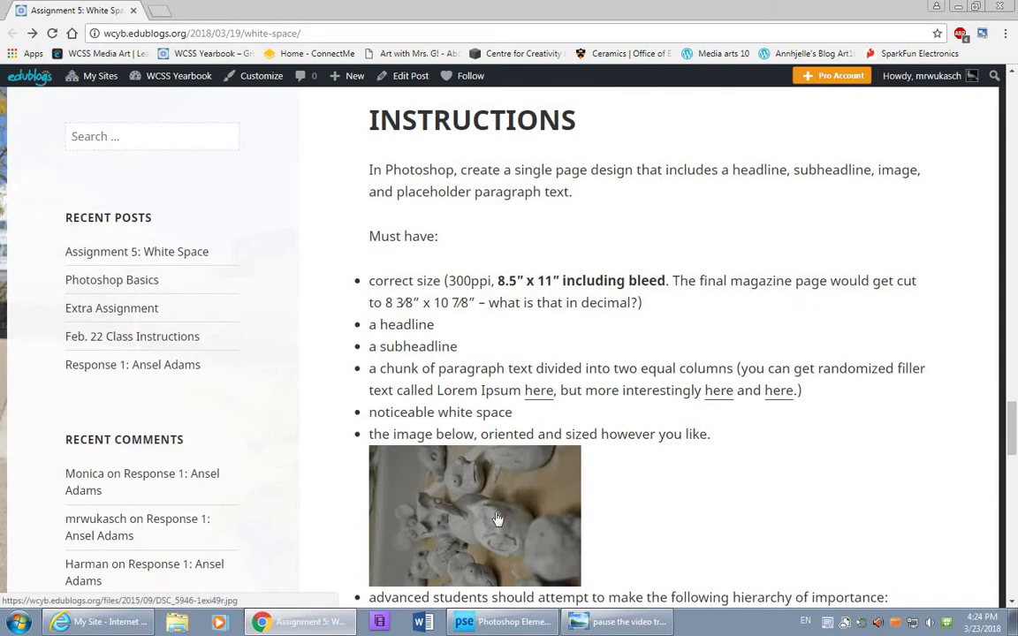
left_click(496, 518)
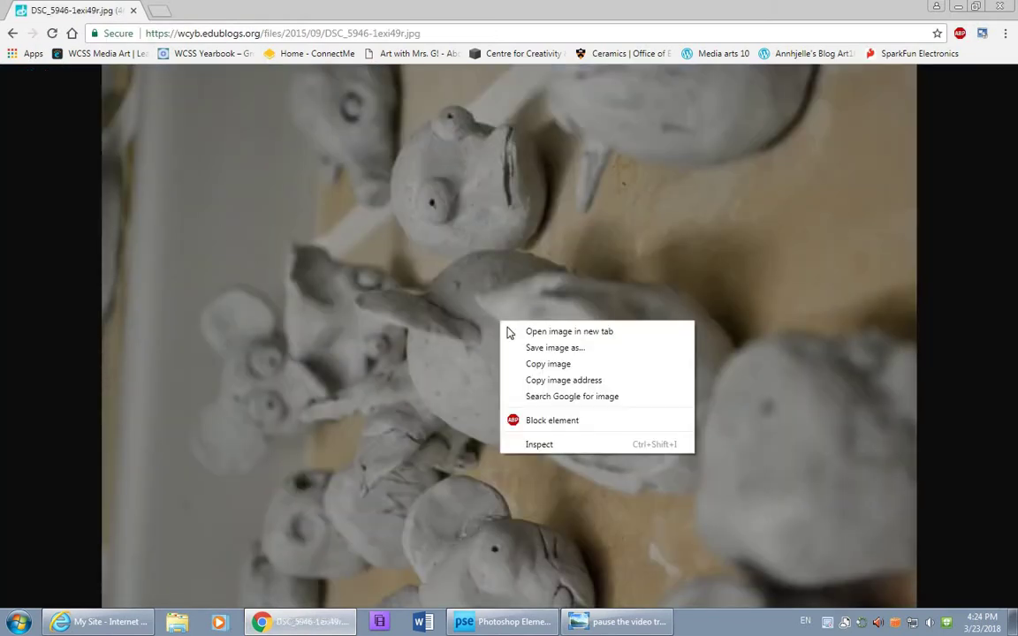
left_click(543, 348)
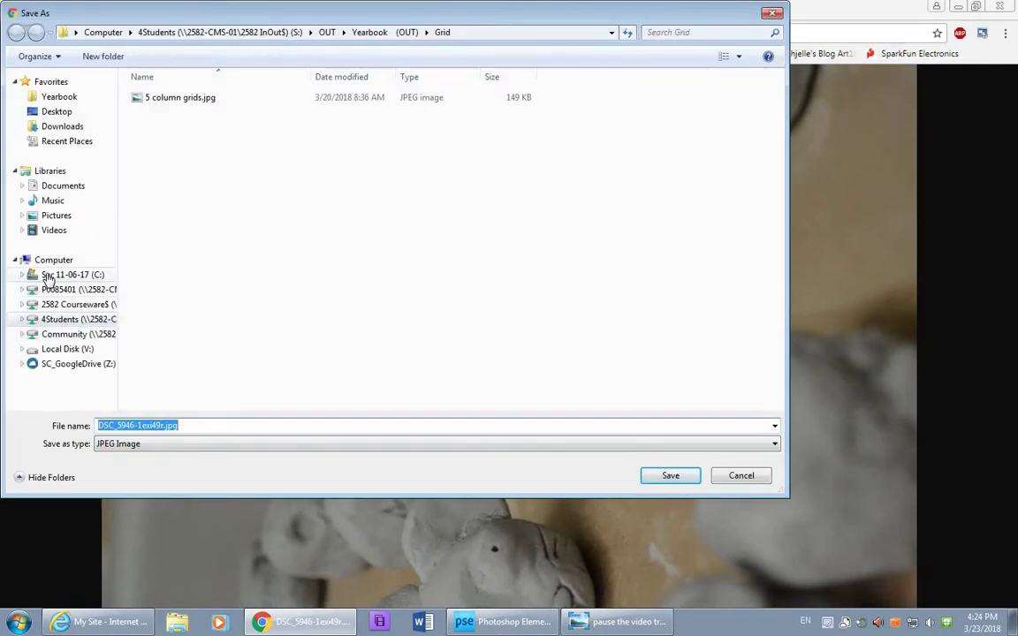
left_click(57, 111)
left_click(674, 479)
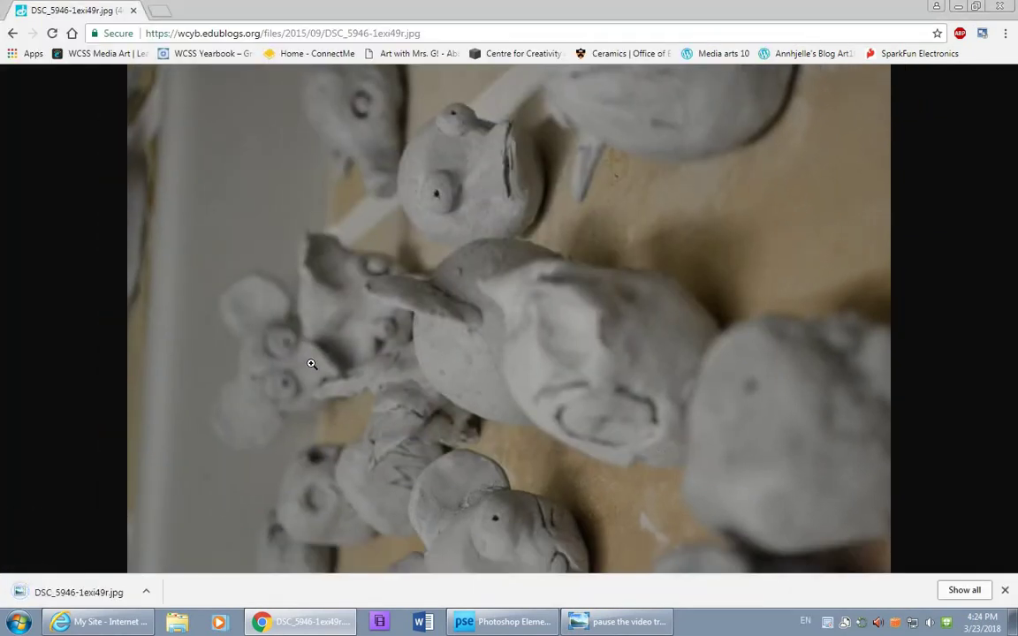
right_click(468, 347)
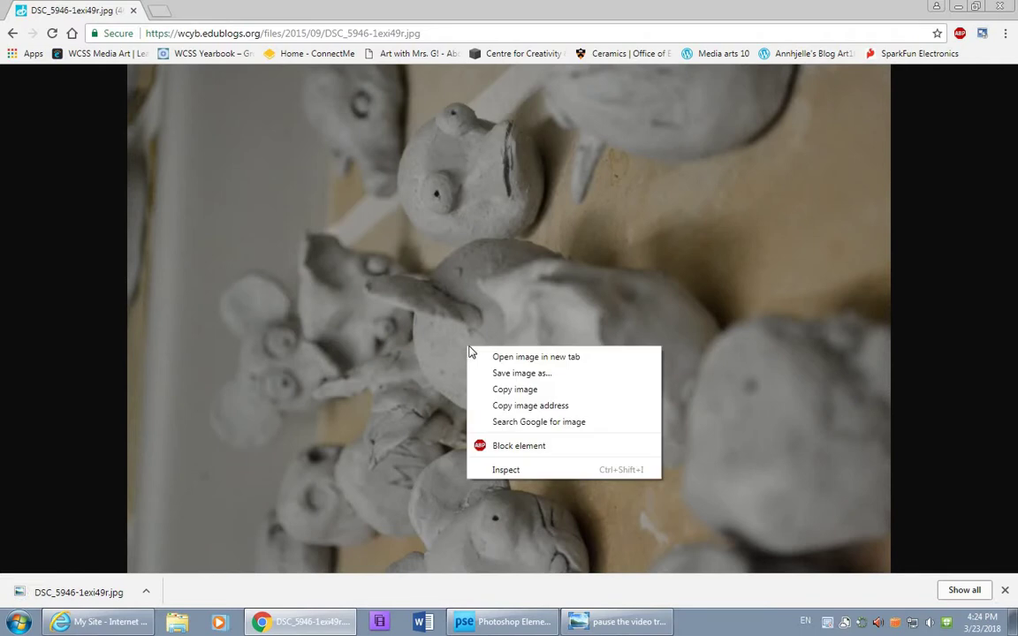
left_click(513, 390)
- Paste the copied clay photo onto the magazine page as a new layer
left_click(551, 616)
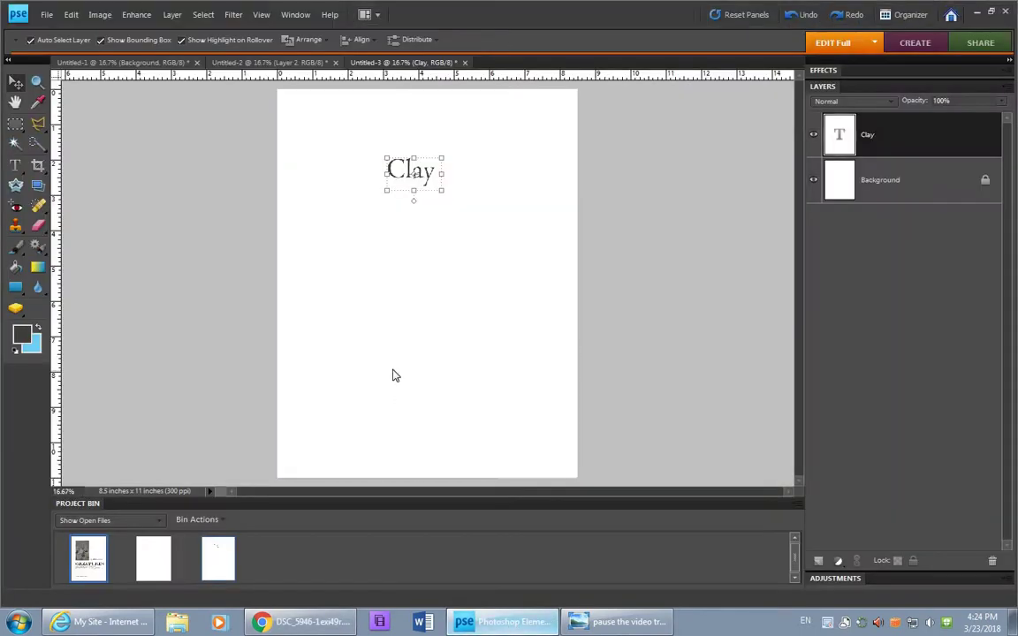
right_click(369, 283)
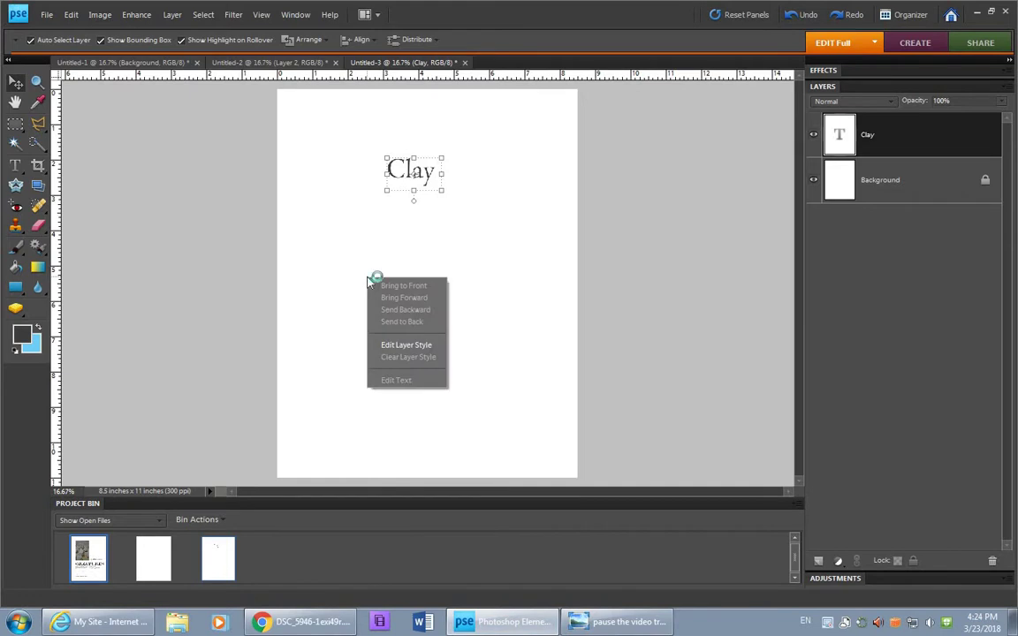
left_click(70, 16)
left_click(104, 119)
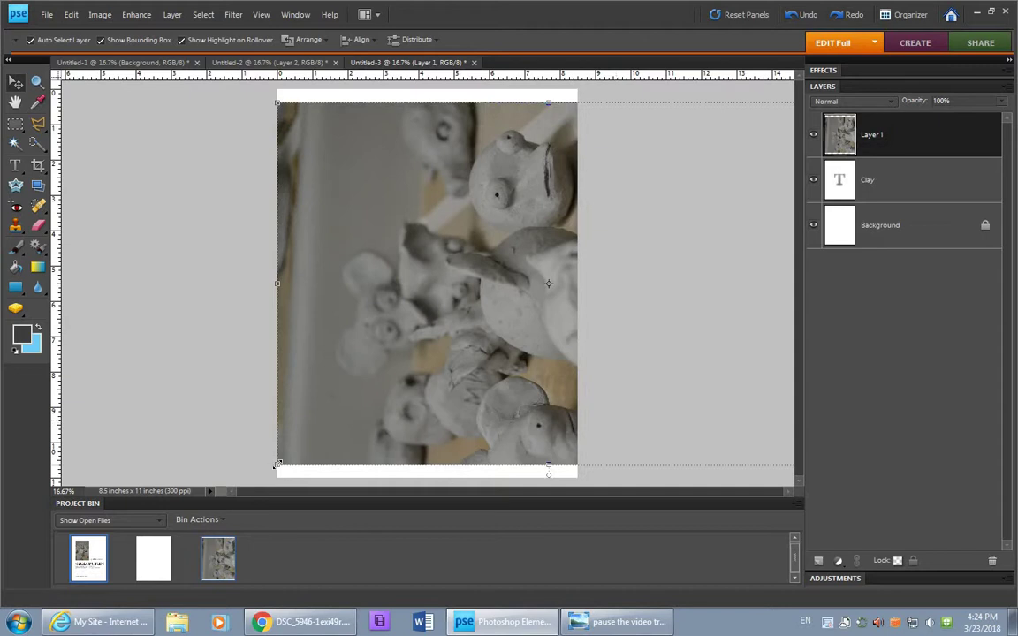
- Rotate the photo upright and scale it to 52.5% beneath the 'Clay' headline
left_click_drag(278, 463, 318, 308)
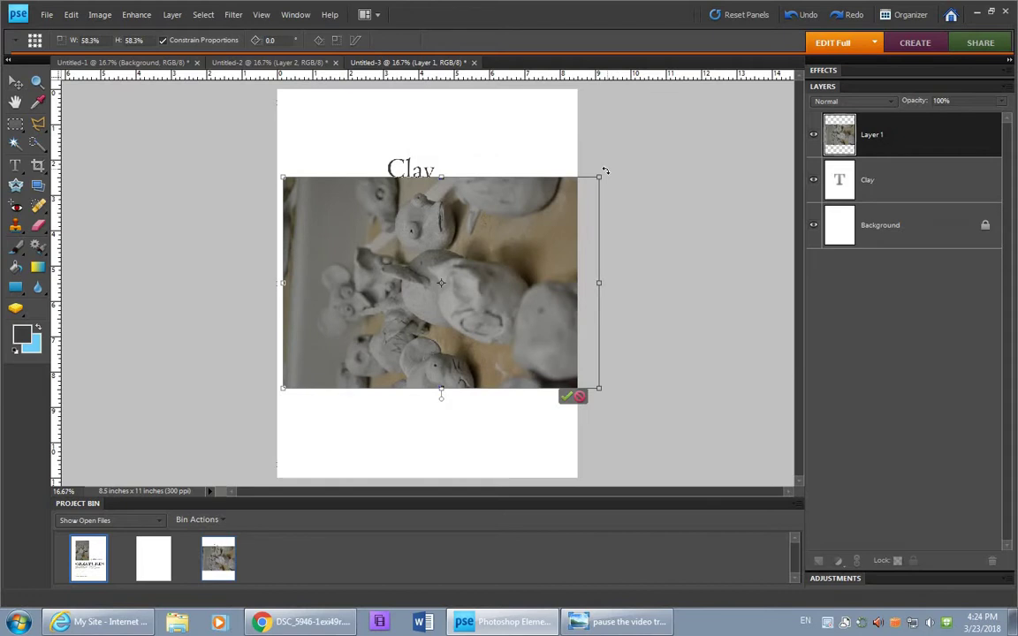
left_click_drag(603, 171, 519, 428)
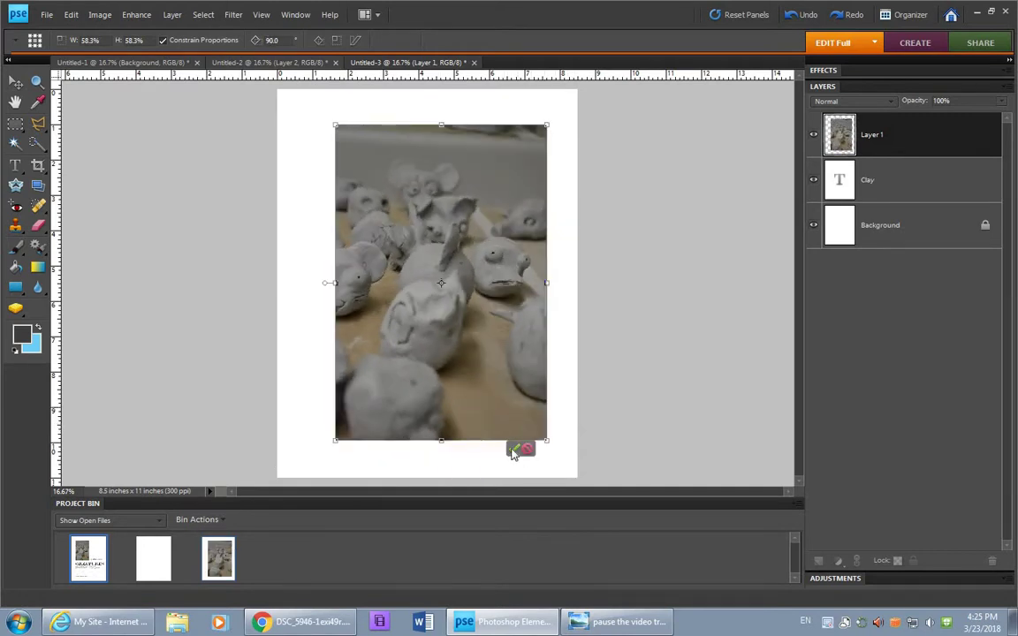
left_click(515, 450)
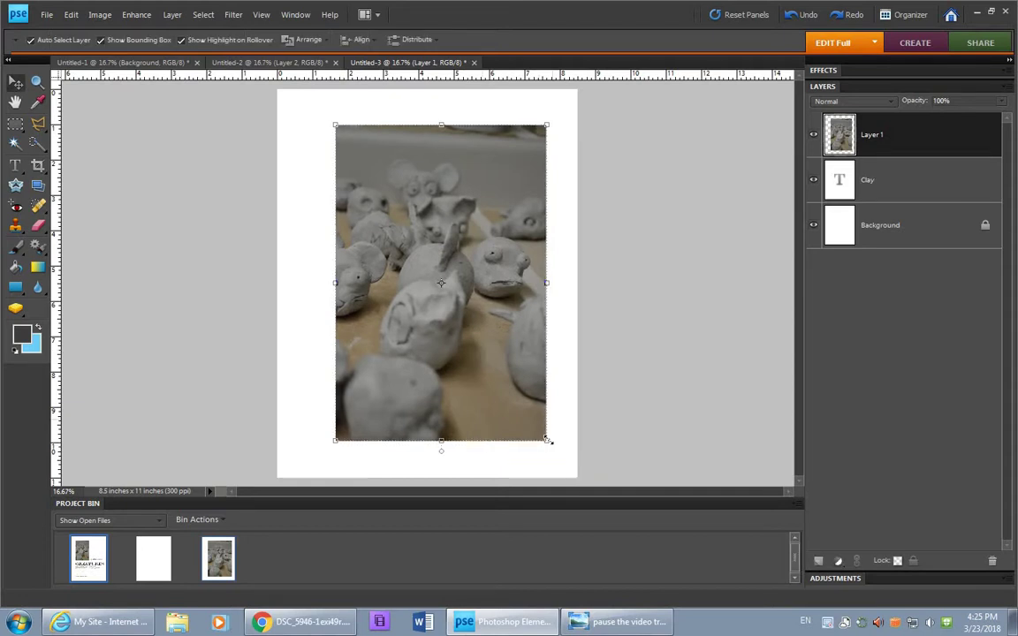
left_click_drag(499, 405, 386, 303)
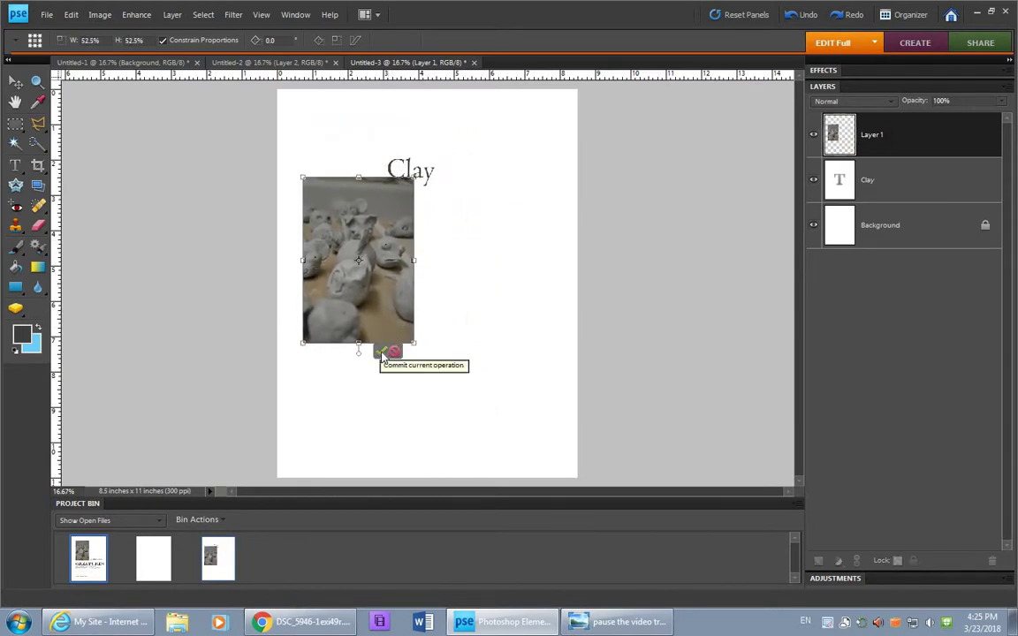
left_click(382, 353)
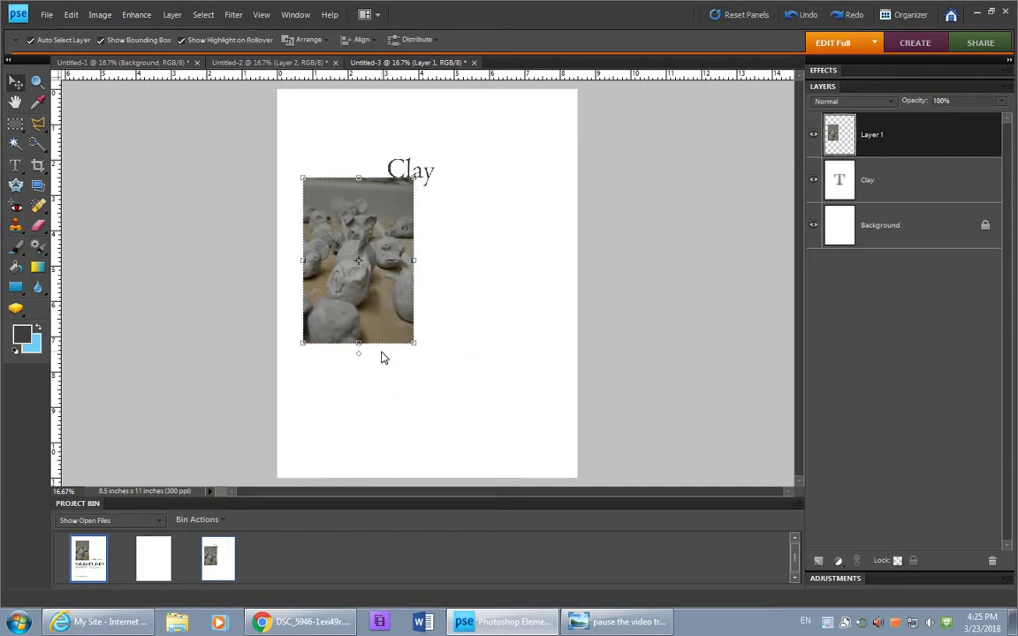
- Add 'A medium which lets your creativity flourish' at 18 pt in a text box right of the photo
left_click(15, 165)
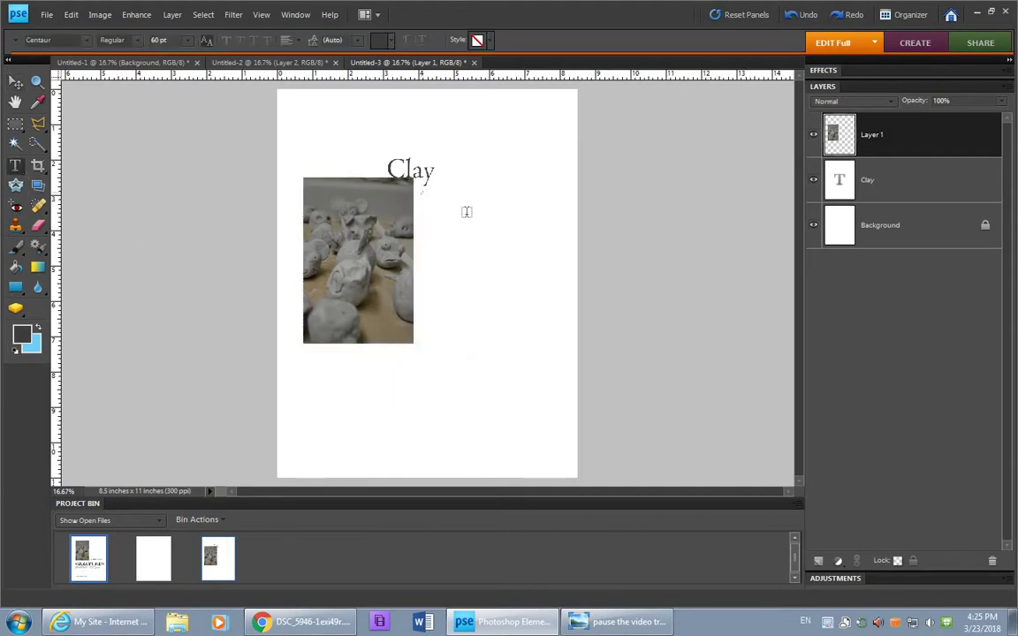
left_click_drag(422, 191, 550, 239)
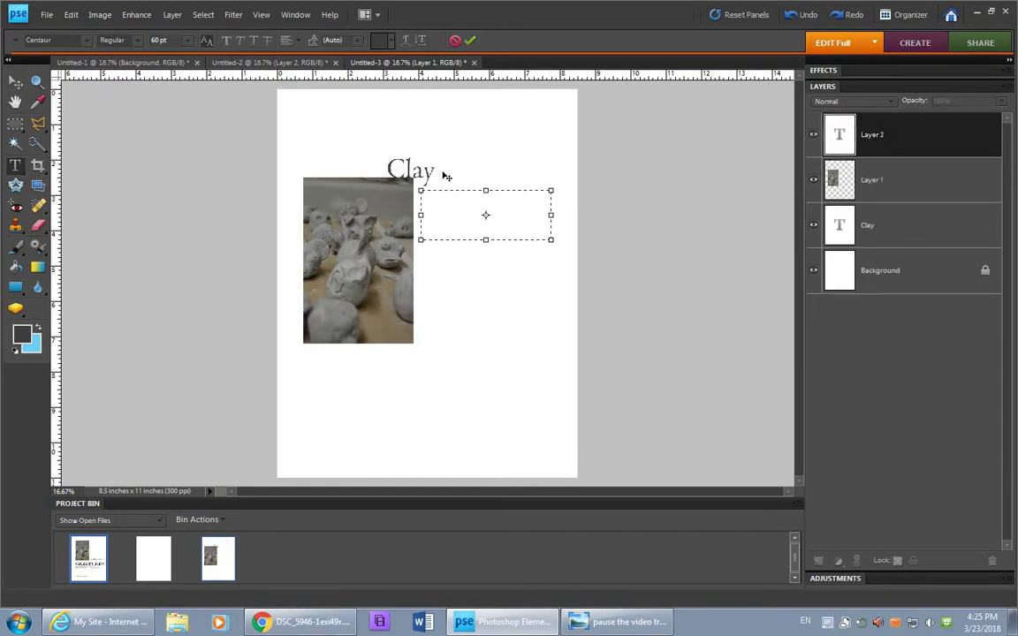
left_click(188, 40)
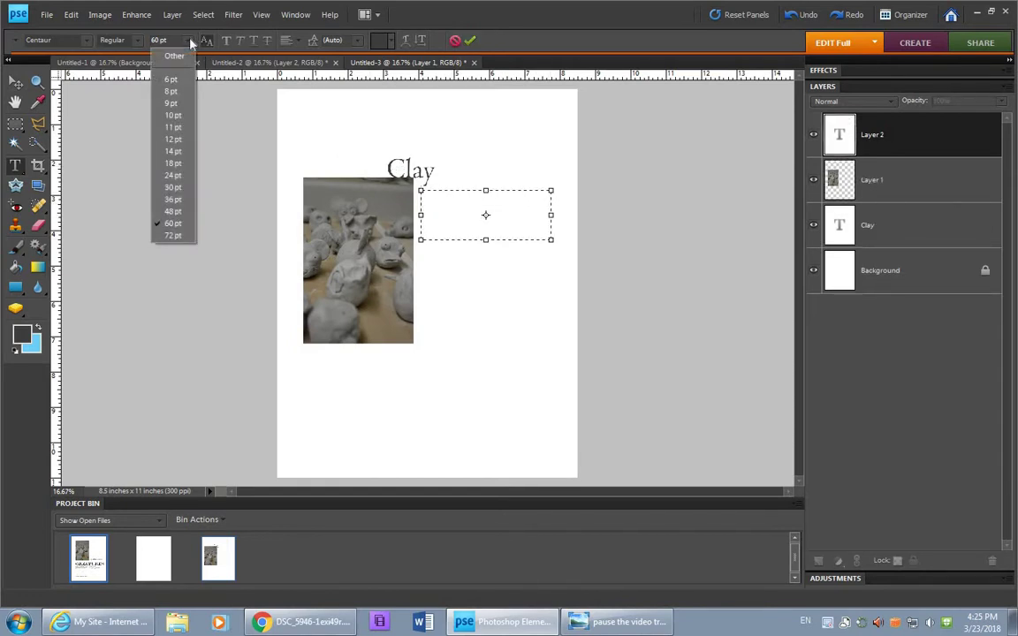
left_click(172, 163)
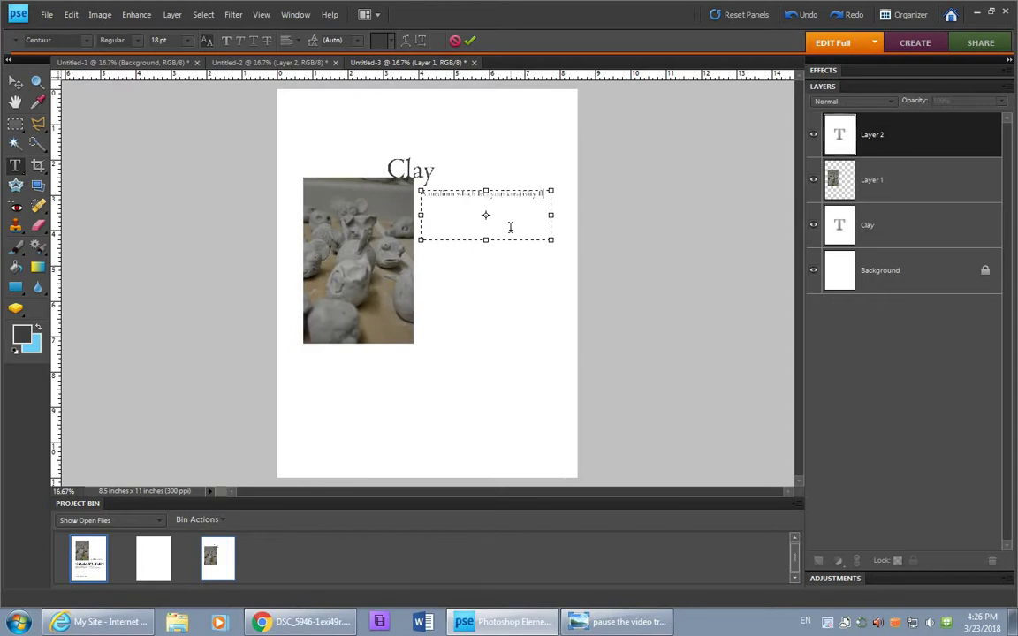
type("ow")
left_click(471, 42)
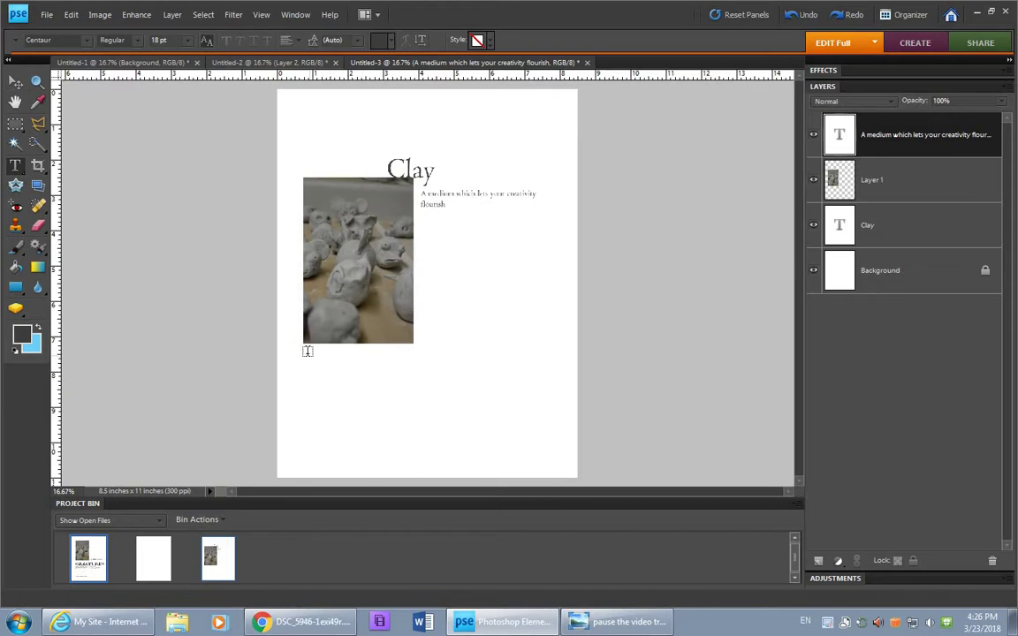
- Draw a text box below the photo, typing and then erasing 'Materials' so it stays empty
left_click_drag(325, 354, 435, 457)
type("Materials")
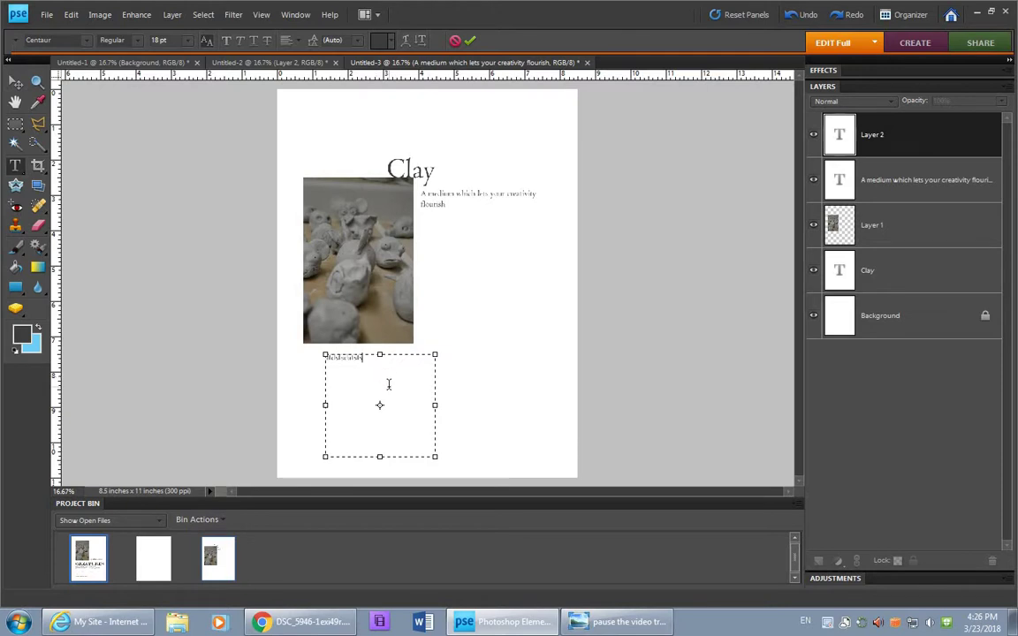
key("BackSpace")
key("BackSpace")
key("BackSpace")
key("BackSpace")
key("BackSpace")
key("BackSpace")
key("BackSpace")
key("BackSpace")
key("BackSpace")
- Go back from the clay photo to the Assignment 5 page and open the Cupcake Ipsum link
left_click(314, 618)
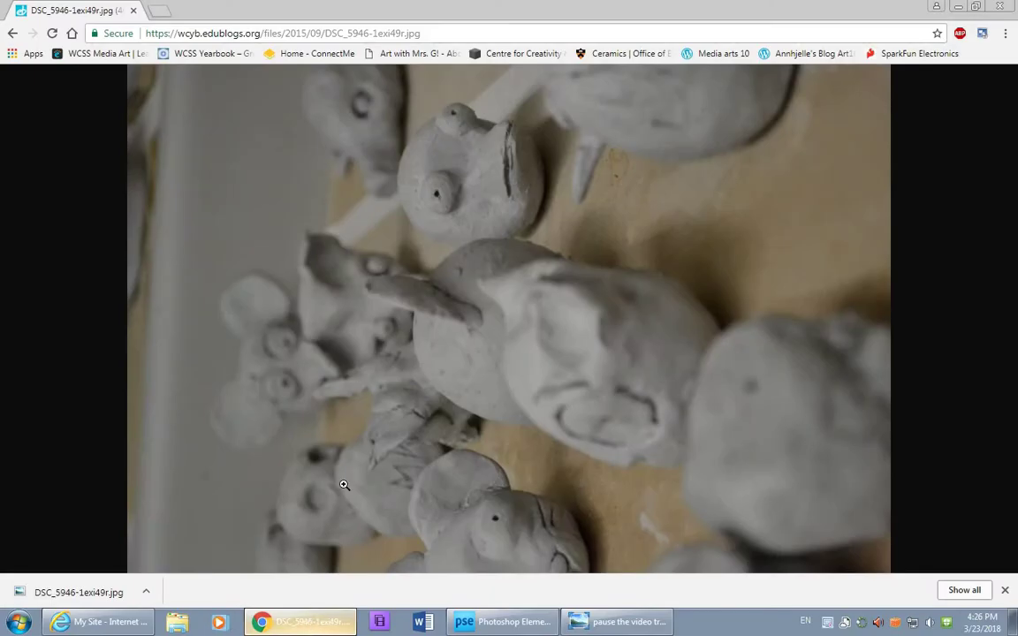
left_click(12, 33)
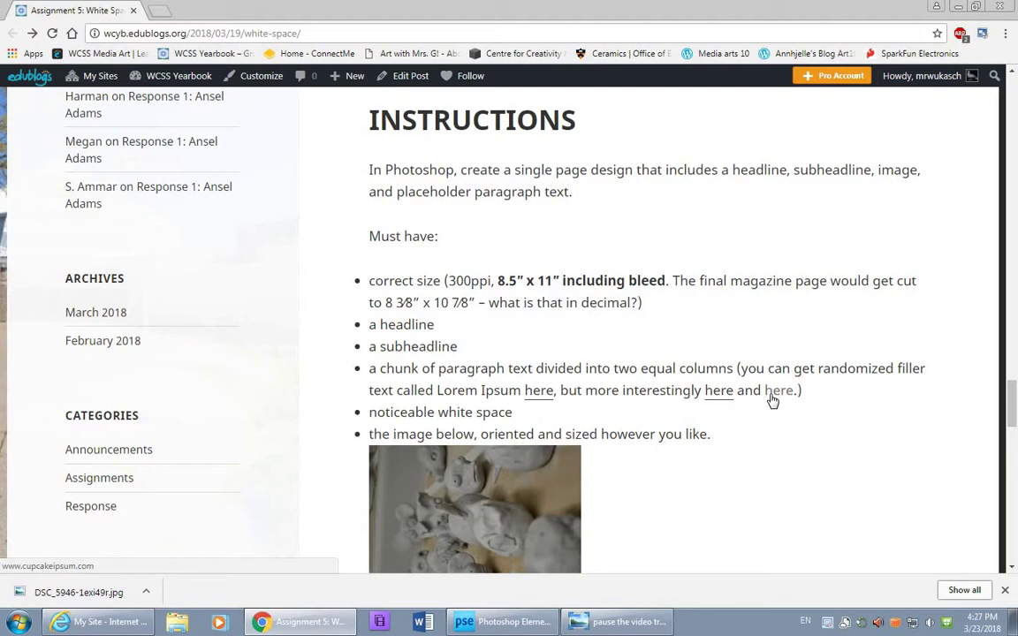
left_click(770, 395)
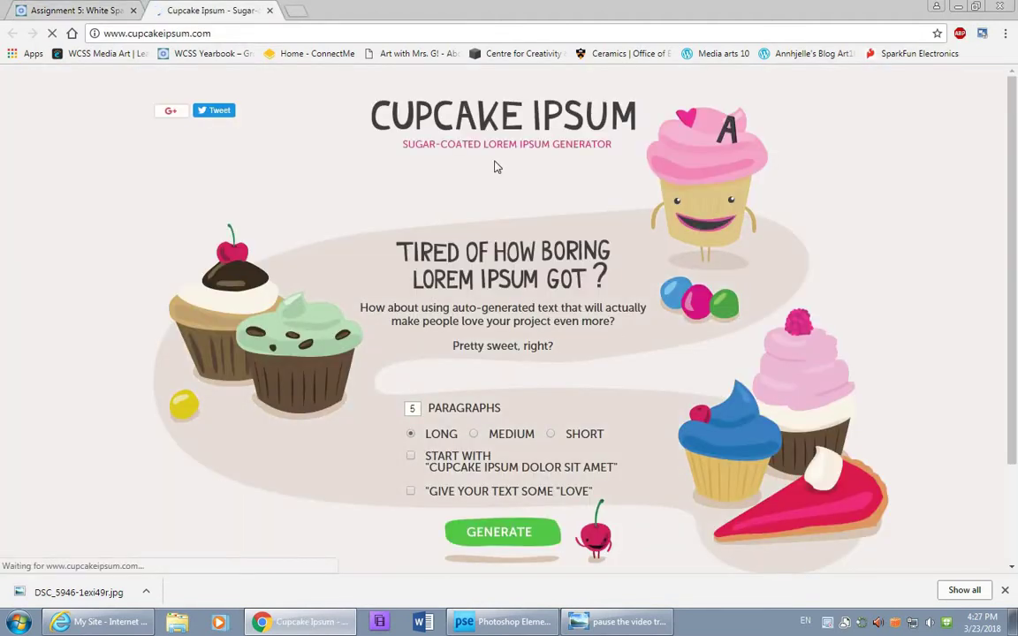
- Generate 8 medium paragraphs starting with 'Cupcake ipsum dolor sit amet'
double_click(414, 409)
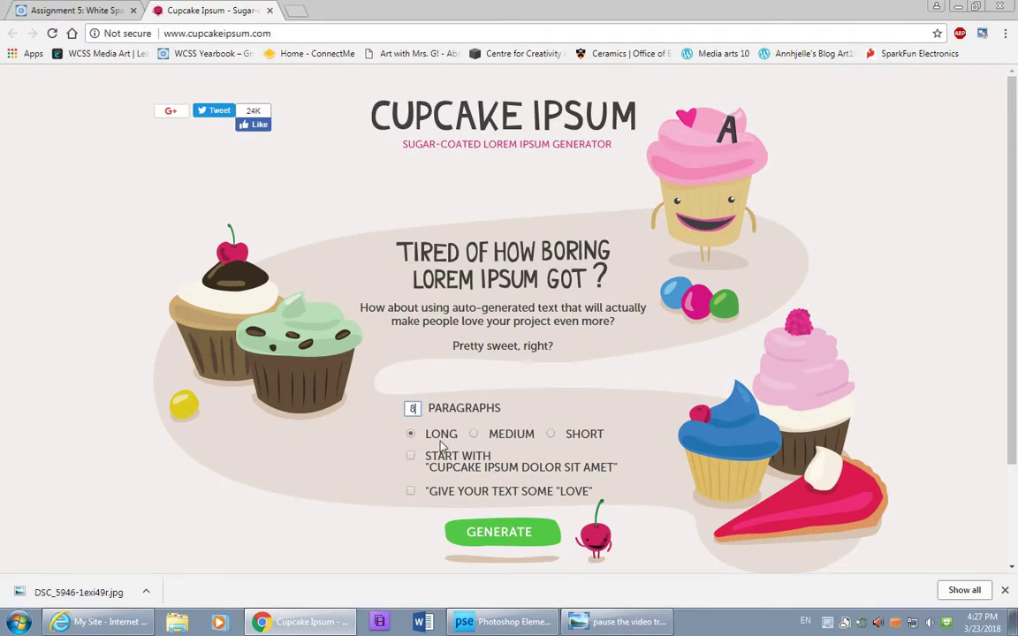
type("8")
left_click(475, 433)
left_click(411, 456)
scroll(365, 512, "down", 1)
left_click(523, 460)
scroll(520, 492, "down", 3)
scroll(531, 402, "down", 2)
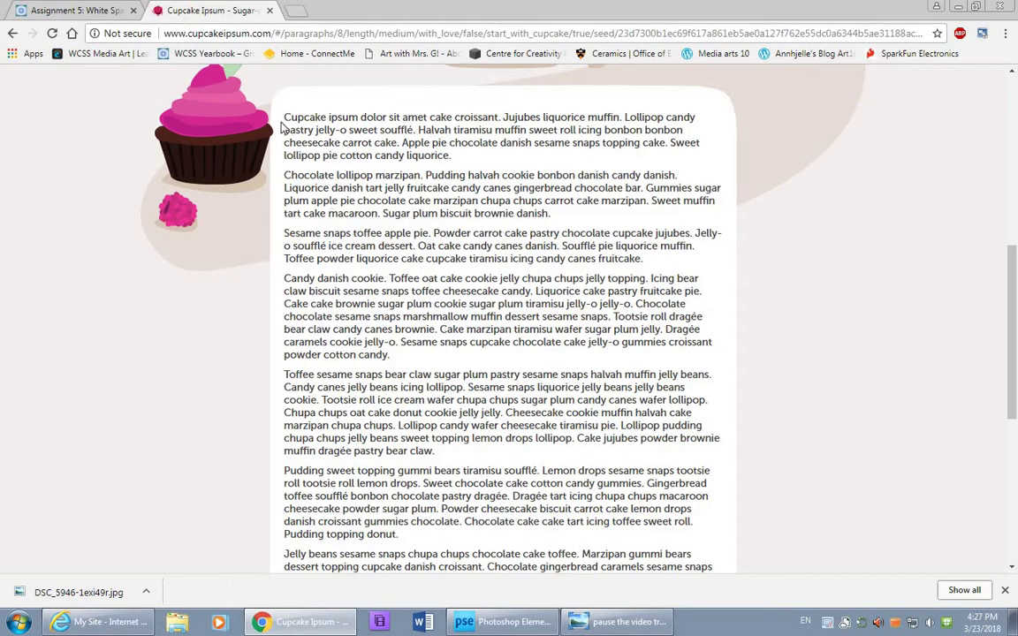
- Select all the generated paragraphs and copy them
left_click_drag(262, 106, 524, 493)
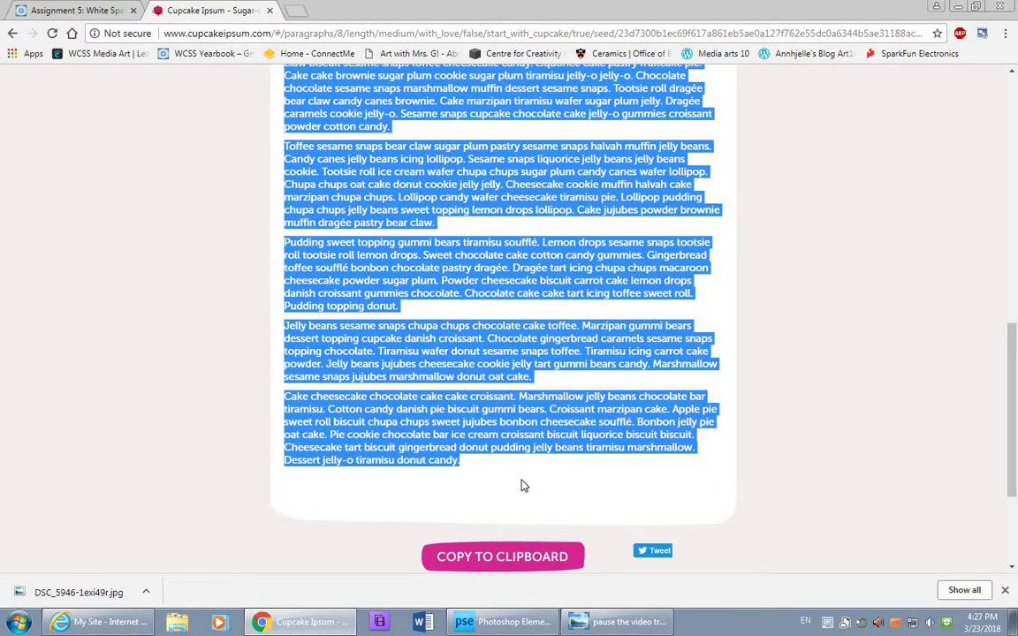
right_click(478, 431)
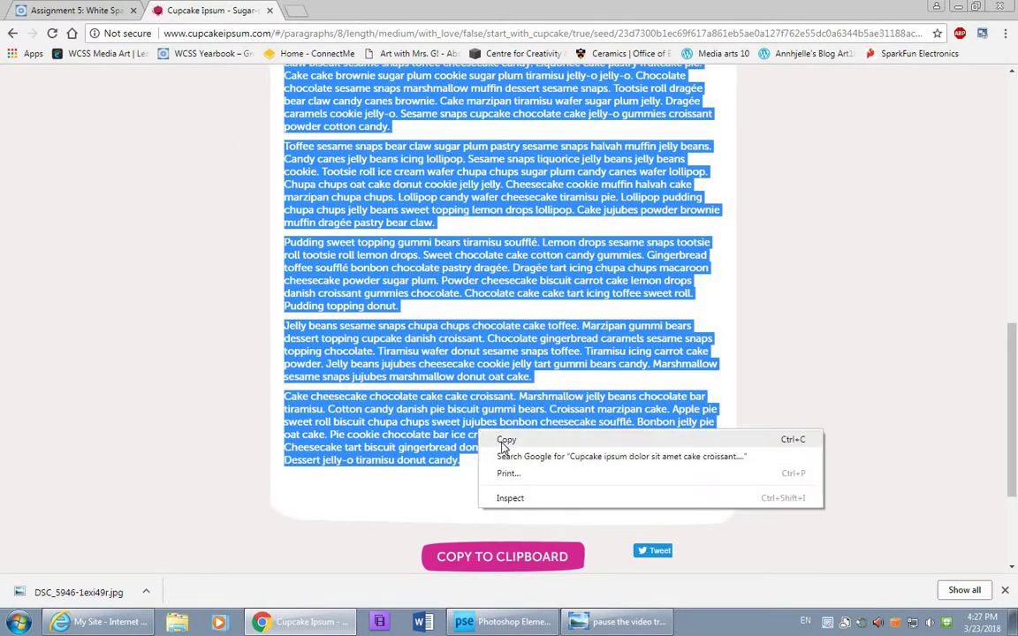
left_click(499, 439)
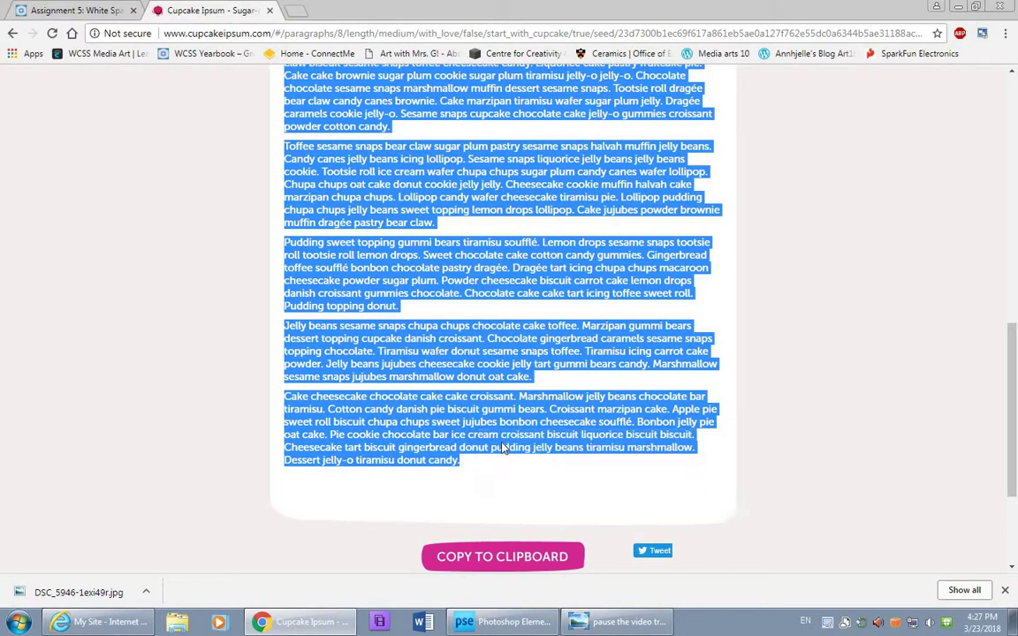
- Paste the Cupcake Ipsum filler text into the empty text box below the photo
left_click(502, 621)
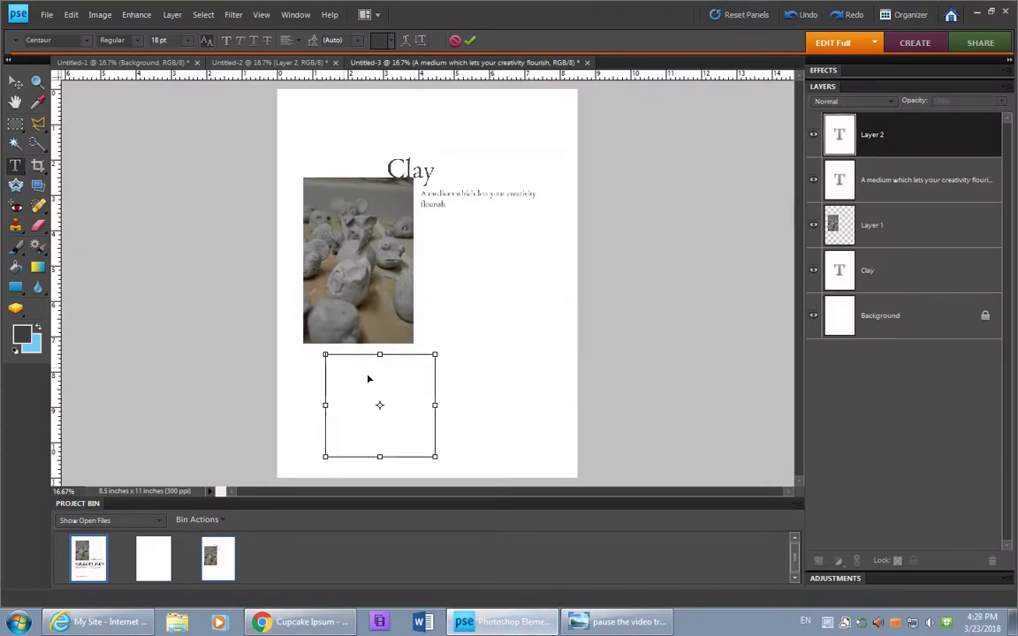
key("ctrl+v")
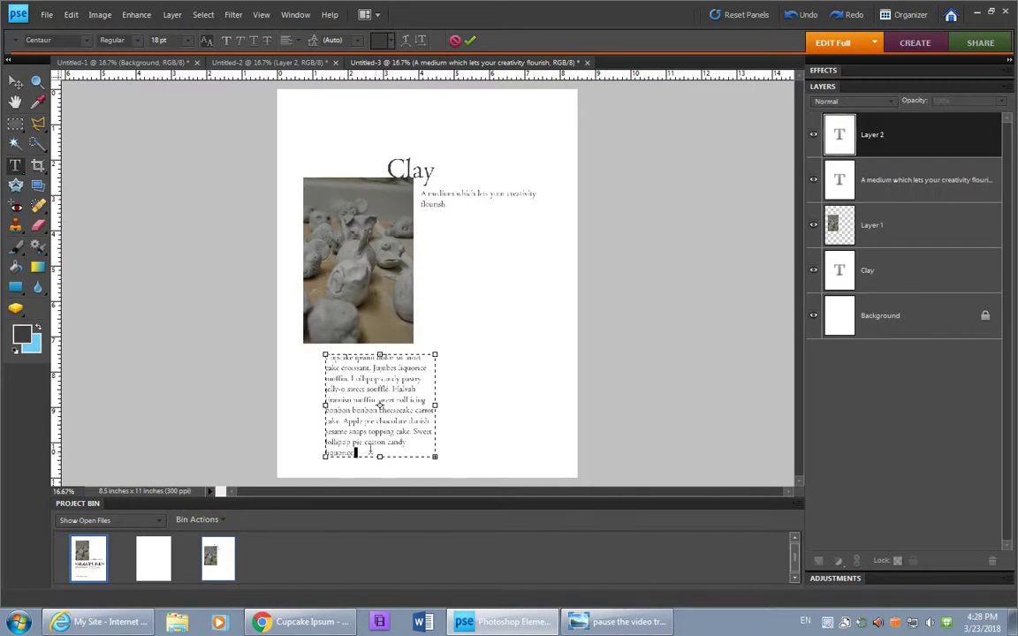
left_click_drag(327, 403, 355, 454)
left_click_drag(334, 372, 326, 357)
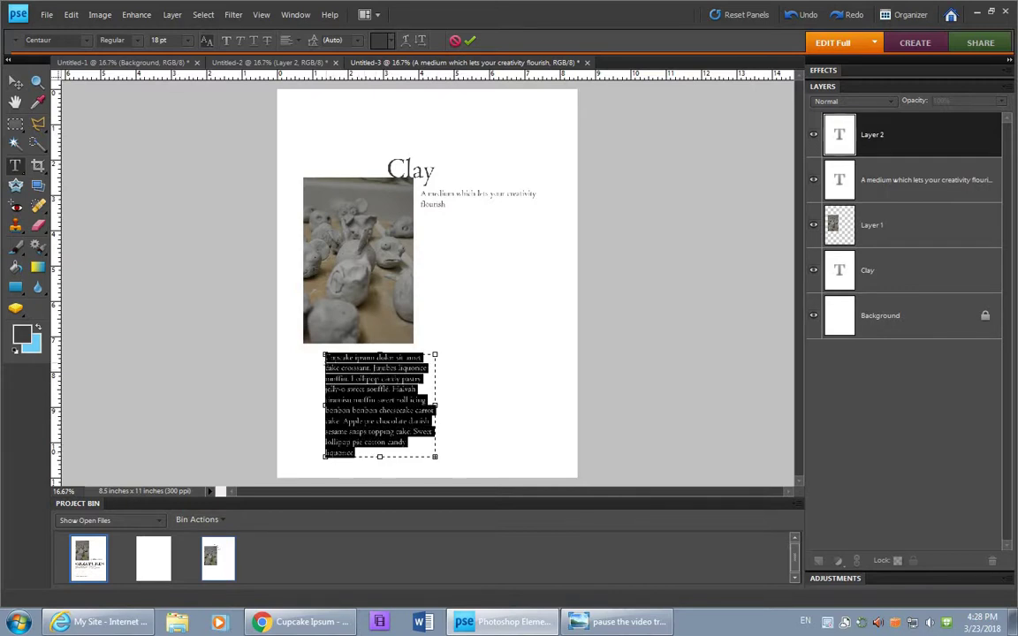
- Set all the body text to 11 pt and zoom in on the box's bottom-right corner
left_click(187, 40)
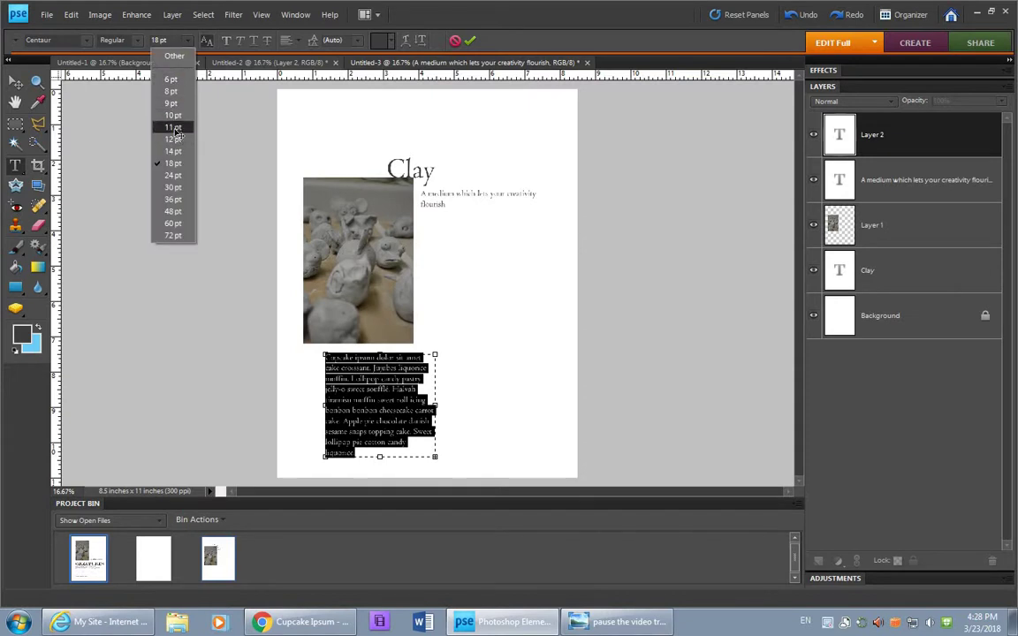
left_click(173, 127)
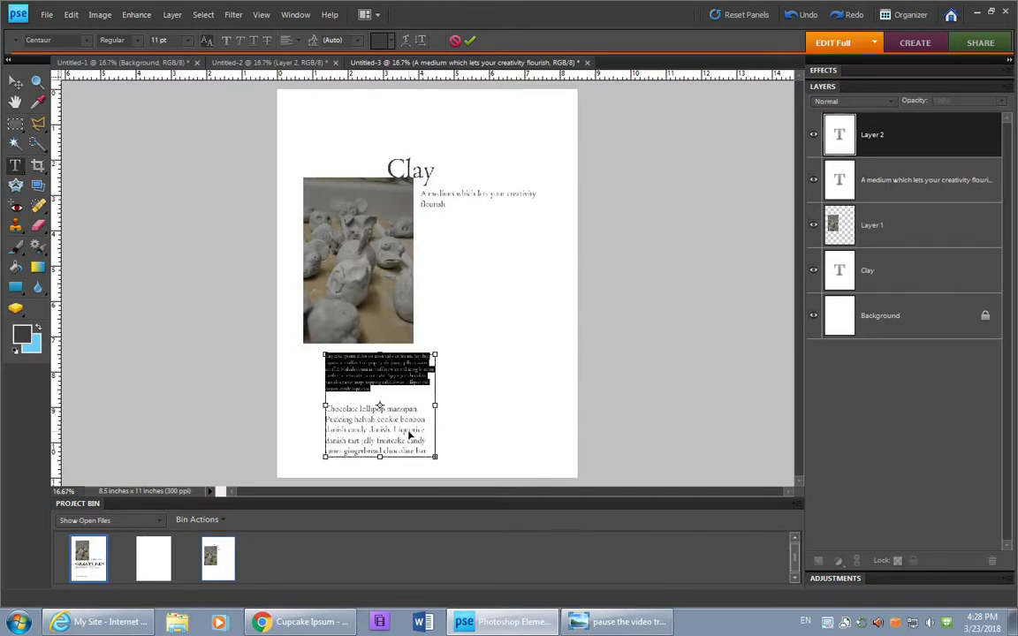
key("ctrl+a")
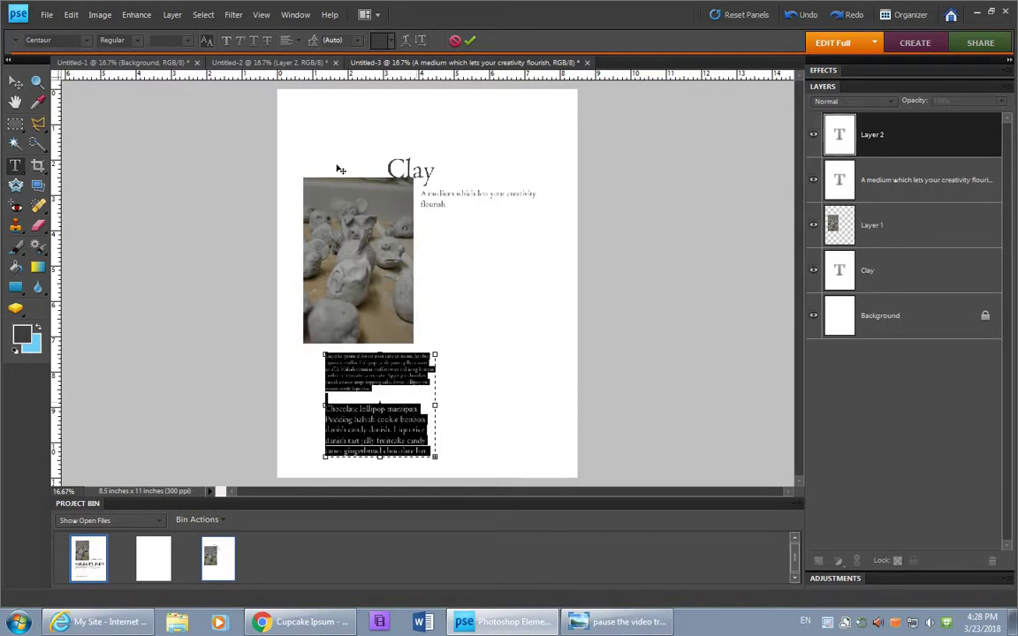
left_click(187, 41)
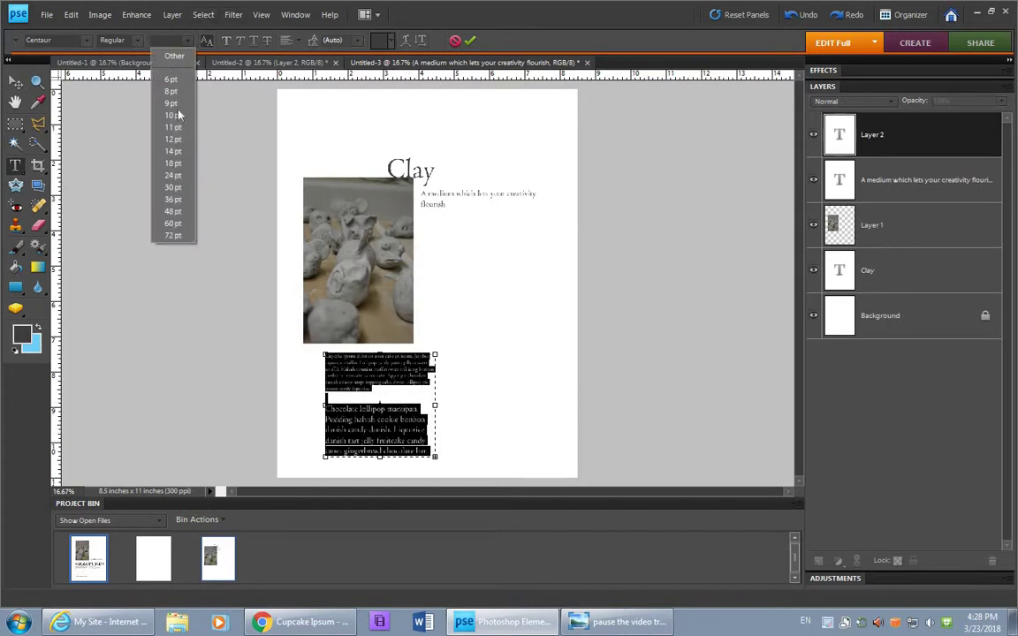
left_click(172, 127)
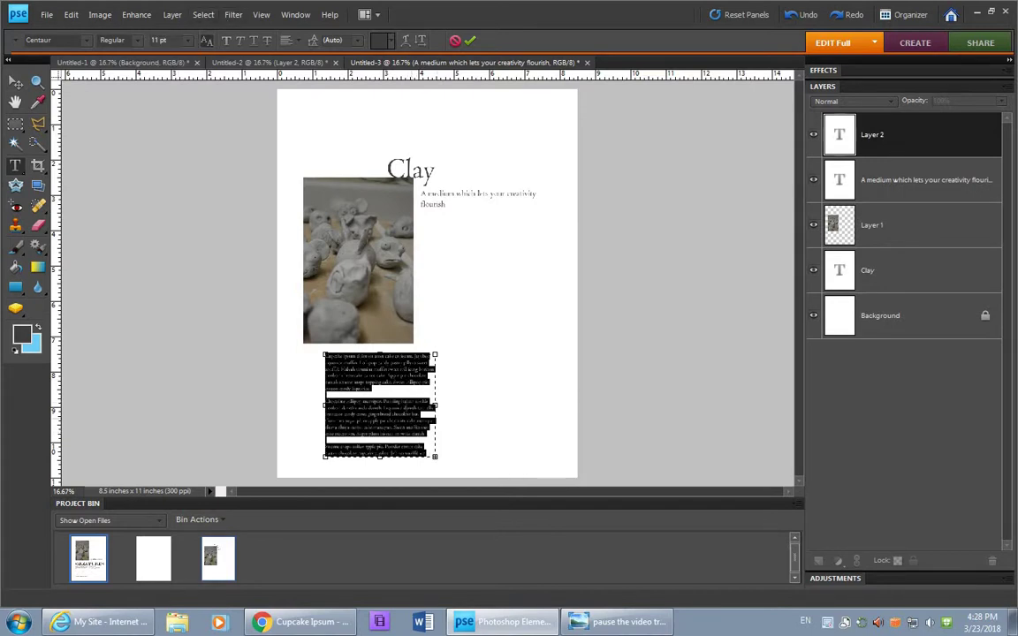
left_click(427, 413)
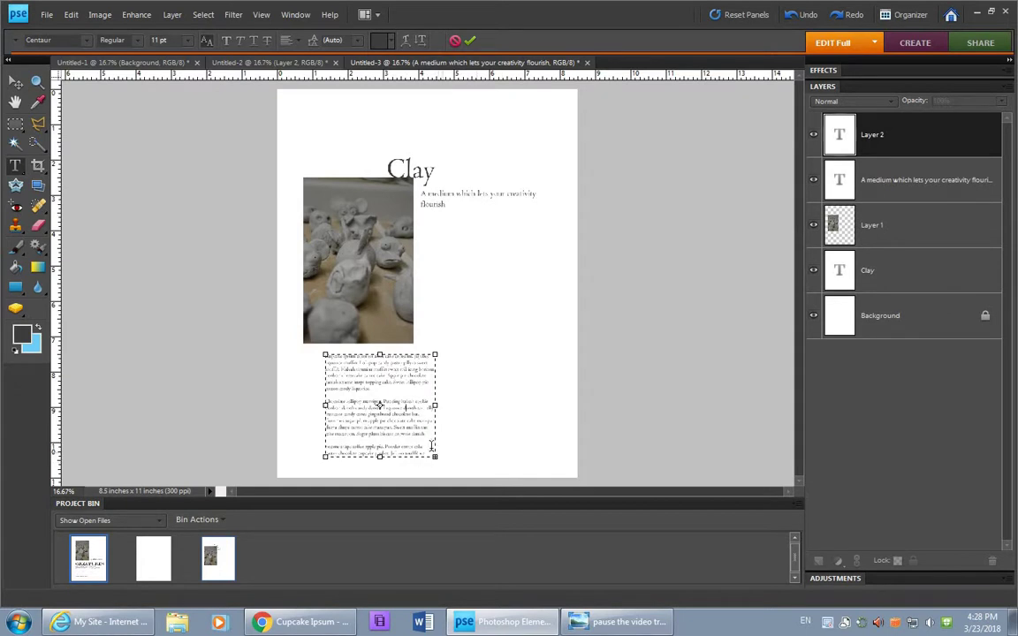
left_click_drag(402, 425, 471, 454)
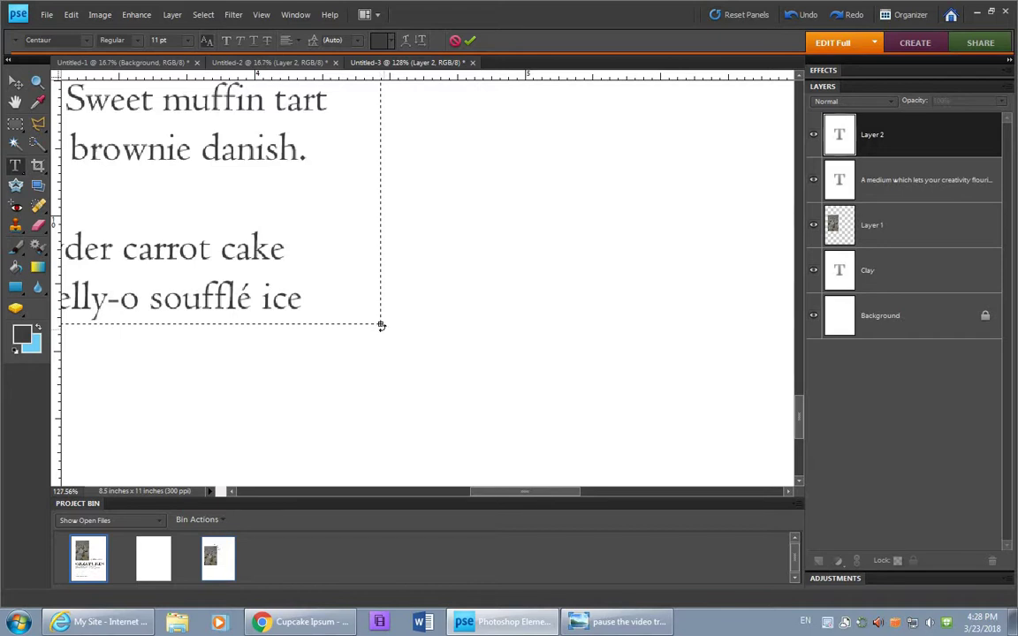
- Zoom out with Ctrl+0 so the whole page fits on screen
key("ctrl+0")
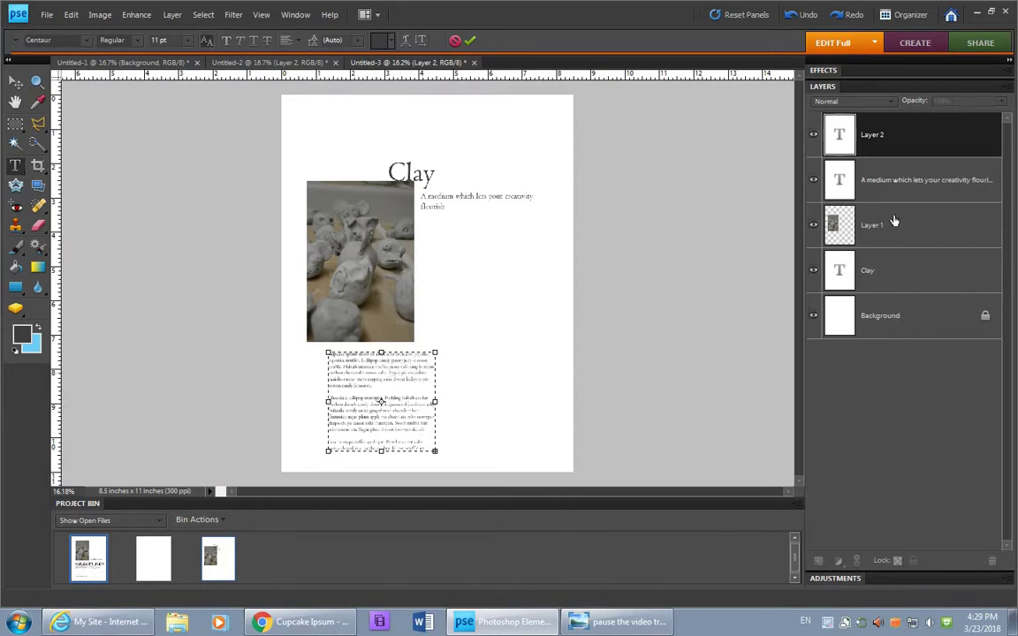
- Commit the body text and duplicate its text layer
left_click(879, 137)
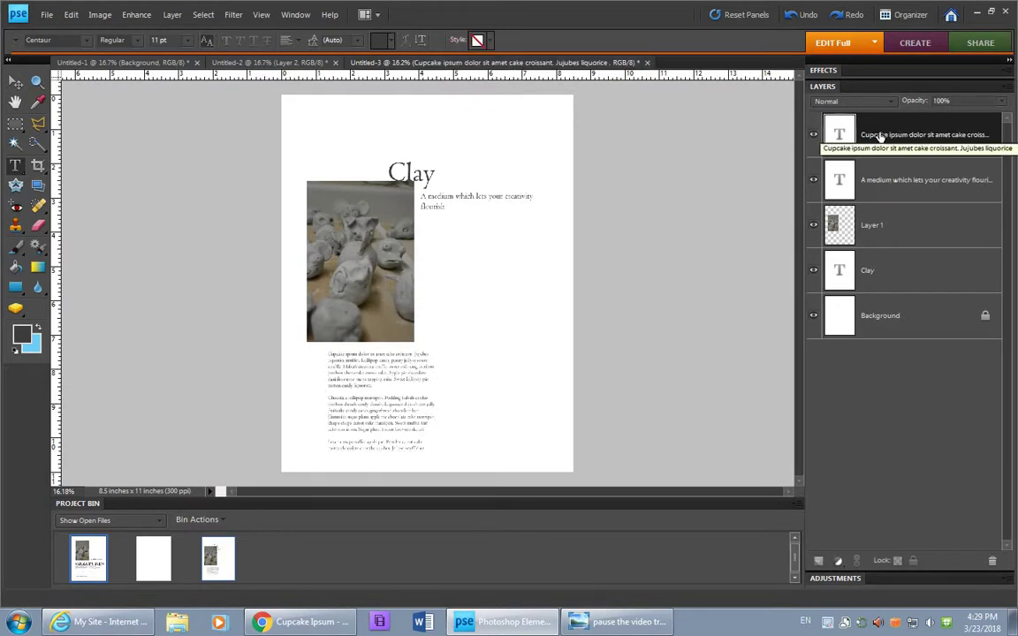
right_click(879, 135)
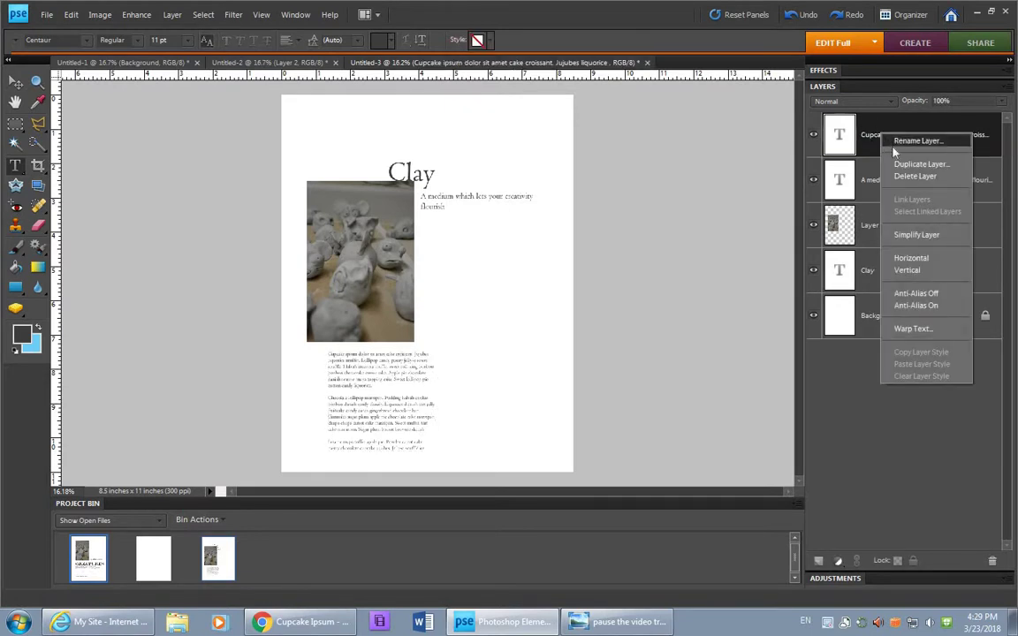
left_click(911, 164)
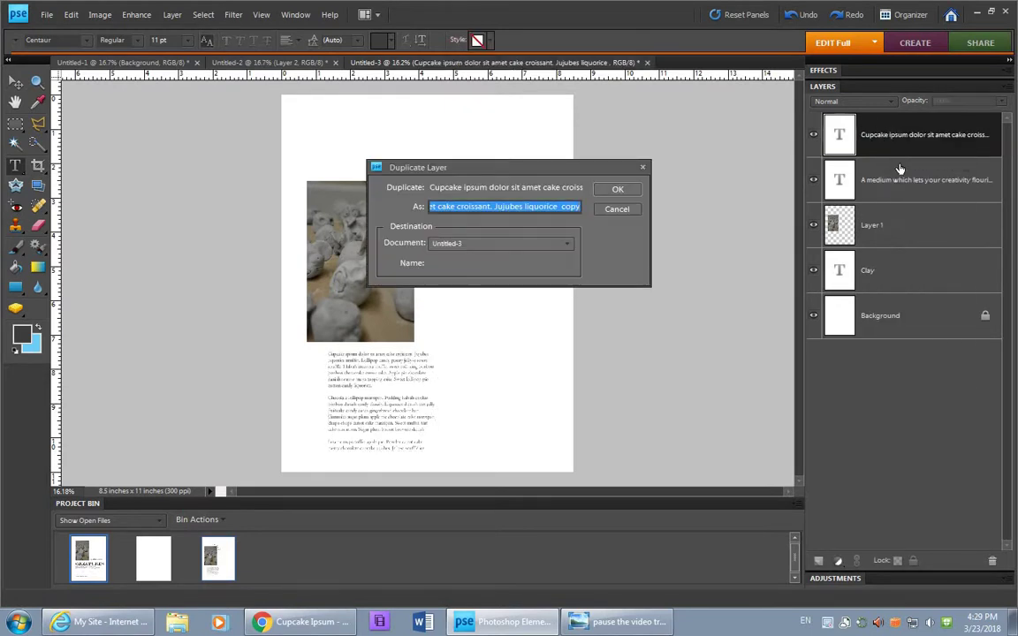
left_click(618, 191)
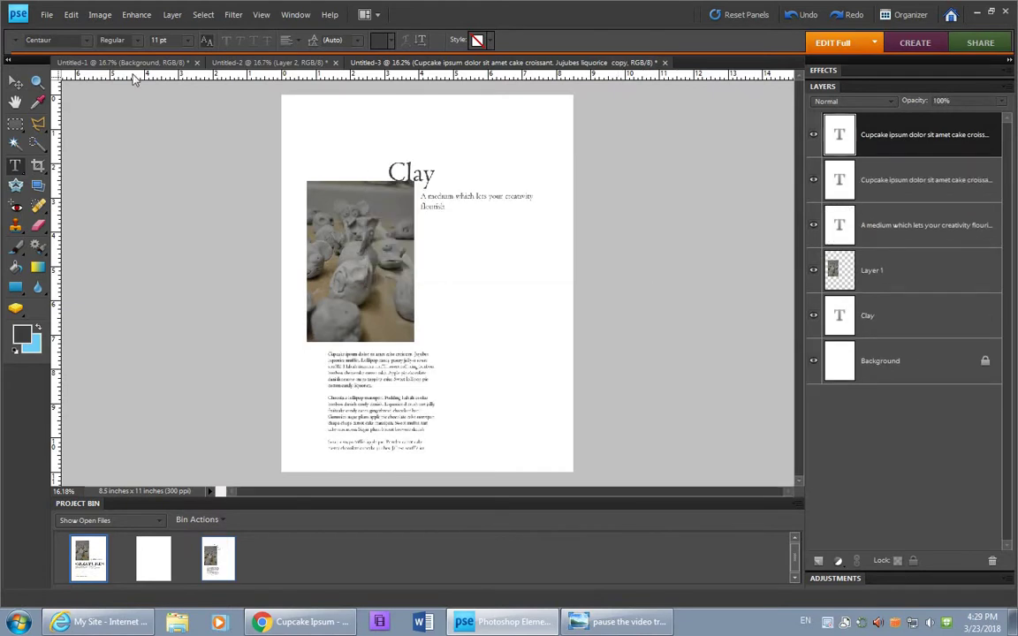
- Drag the duplicated text to the right to form a second column
left_click(15, 81)
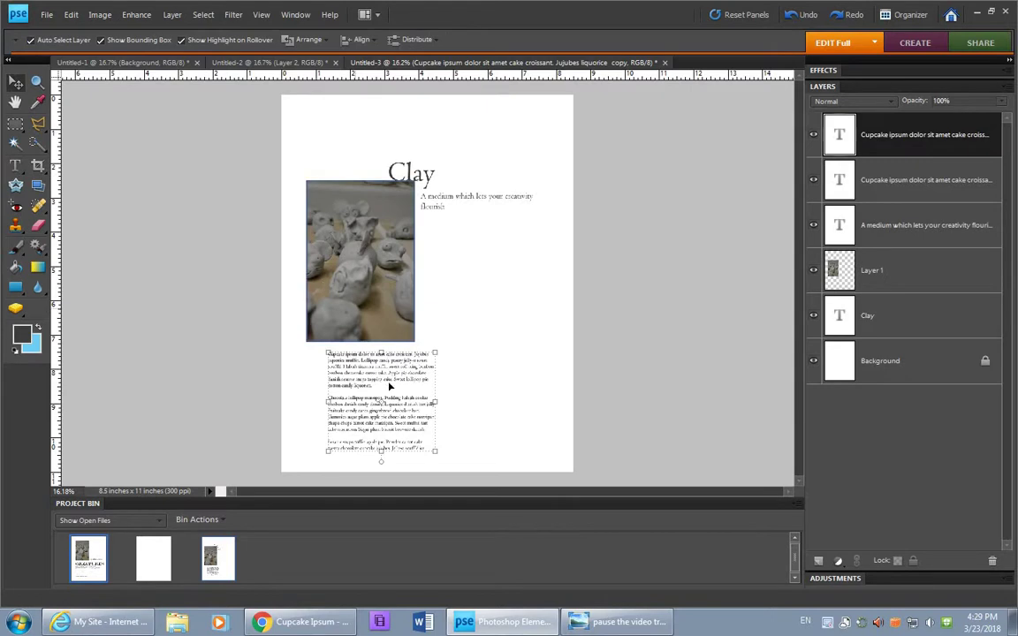
left_click_drag(389, 378, 513, 380)
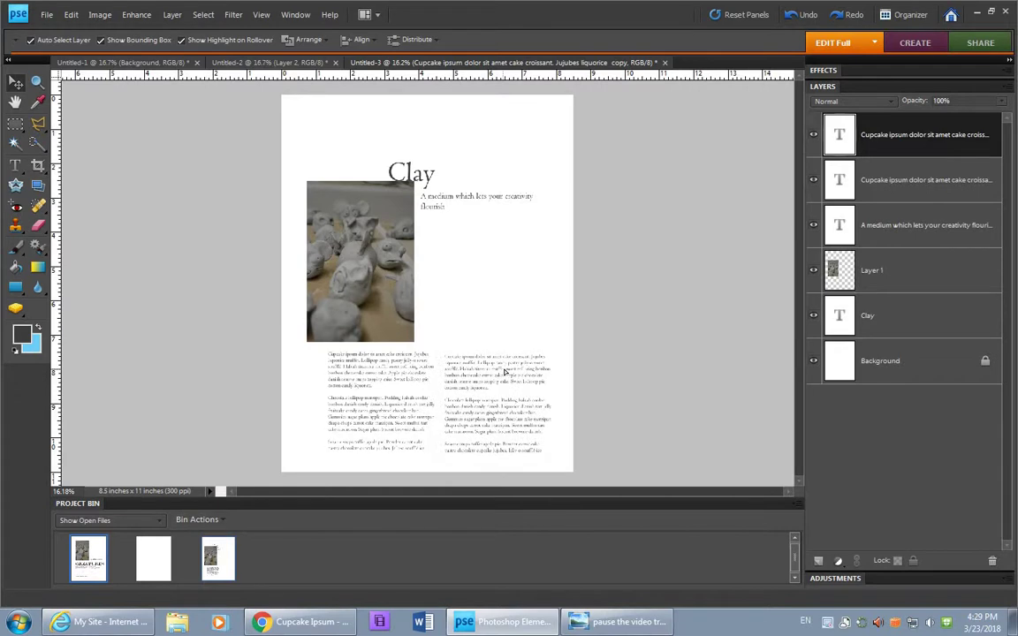
left_click(586, 368)
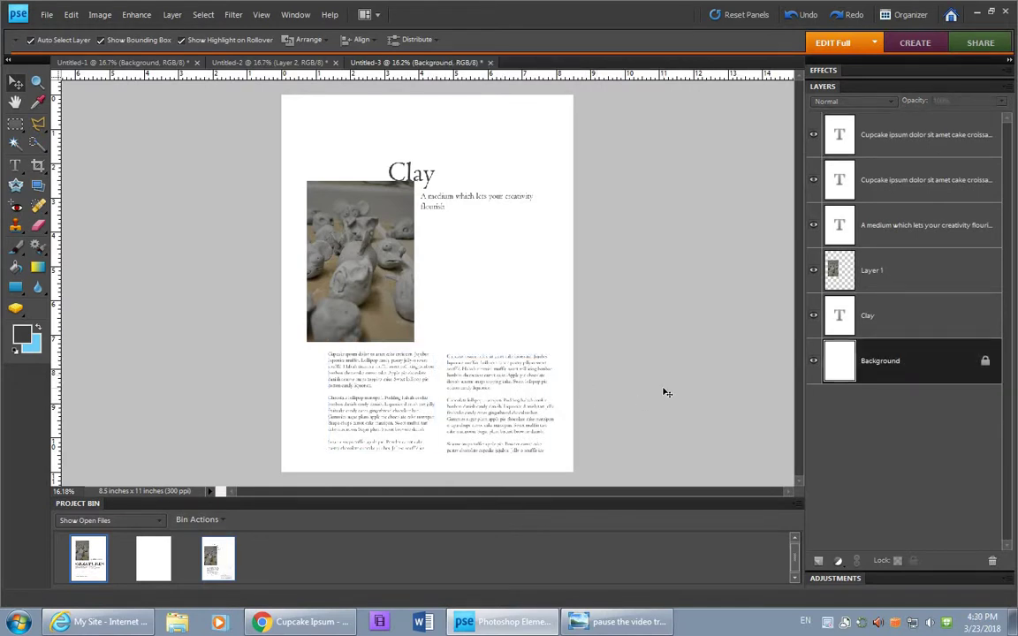
key("alt+shift+bracketright")
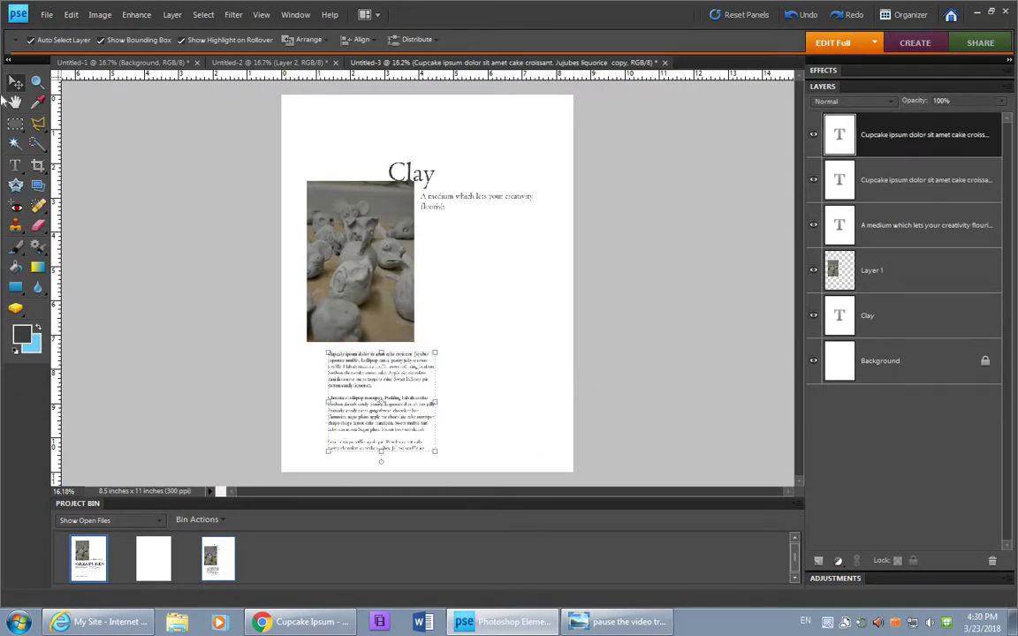
left_click_drag(336, 368, 475, 384)
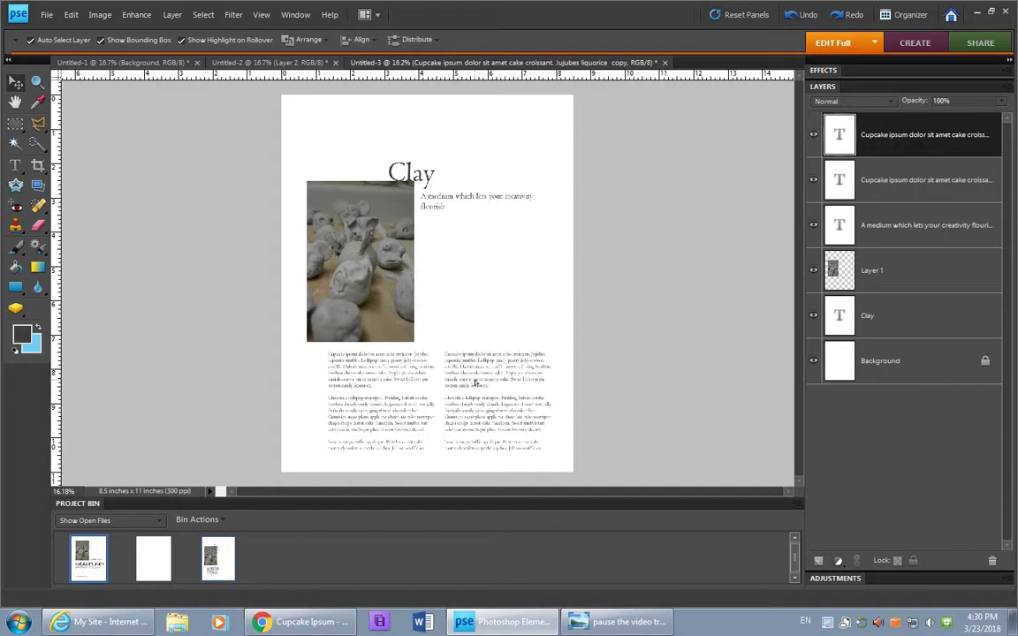
- Paste new paragraphs beginning 'cream dessert. Oat cake candy canes danish.' into the right column and commit
left_click_drag(475, 383, 475, 382)
double_click(500, 384)
key("ctrl+a")
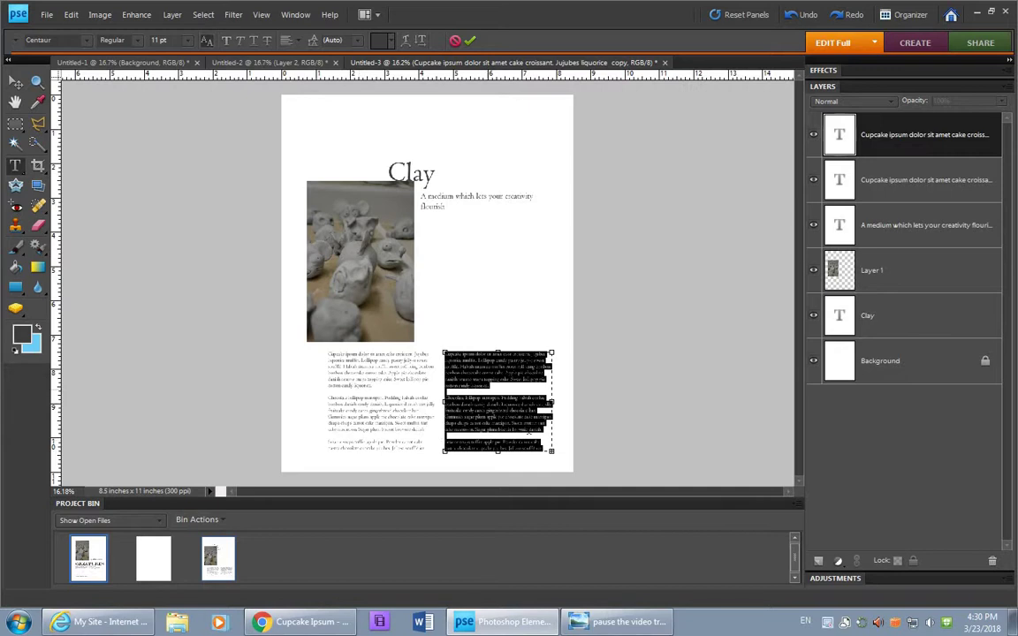
left_click(500, 389)
left_click_drag(549, 450, 400, 319)
key("ctrl+v")
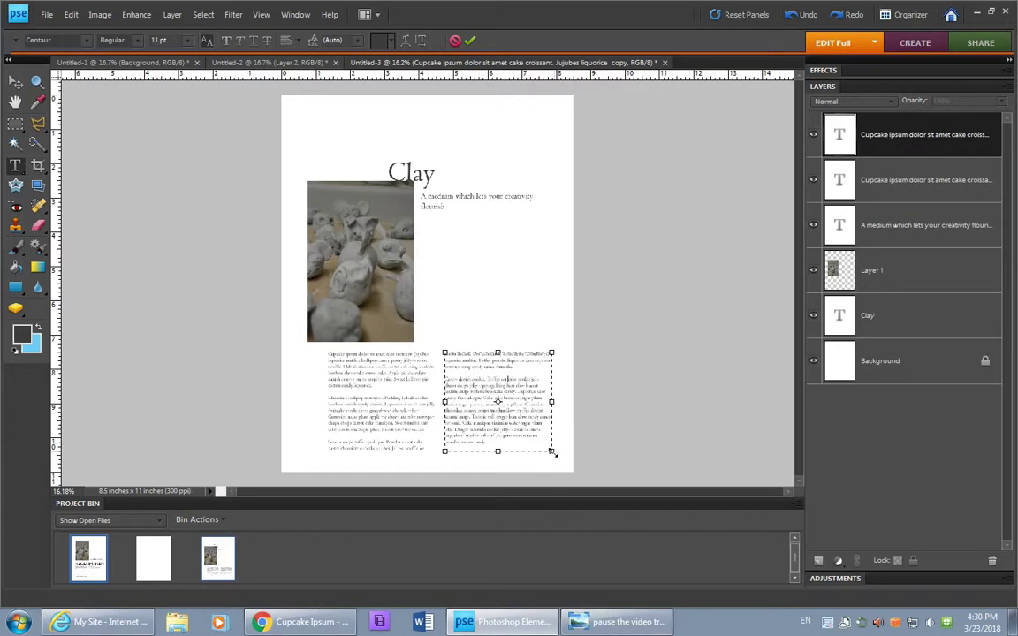
left_click(608, 423)
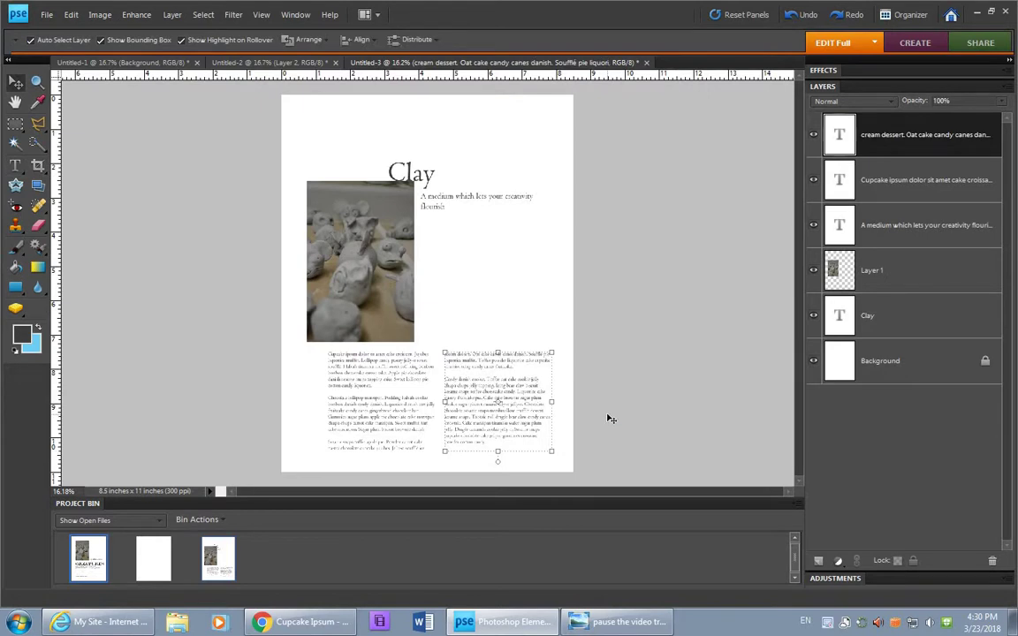
key("alt+Tab")
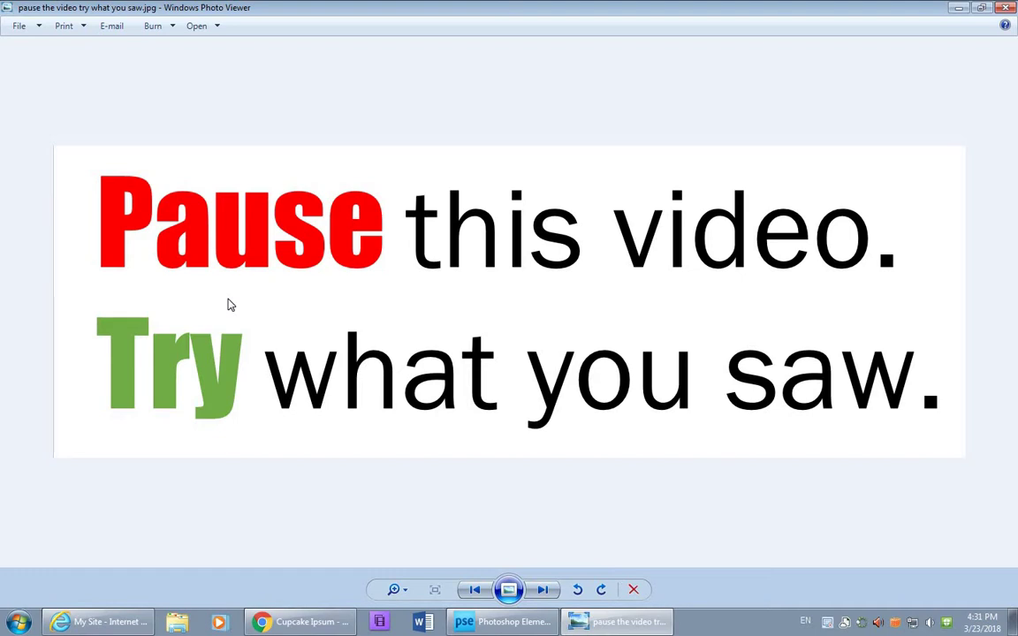
- Bring the two-column Clay page in Photoshop Elements back to the front
key("alt+Tab")
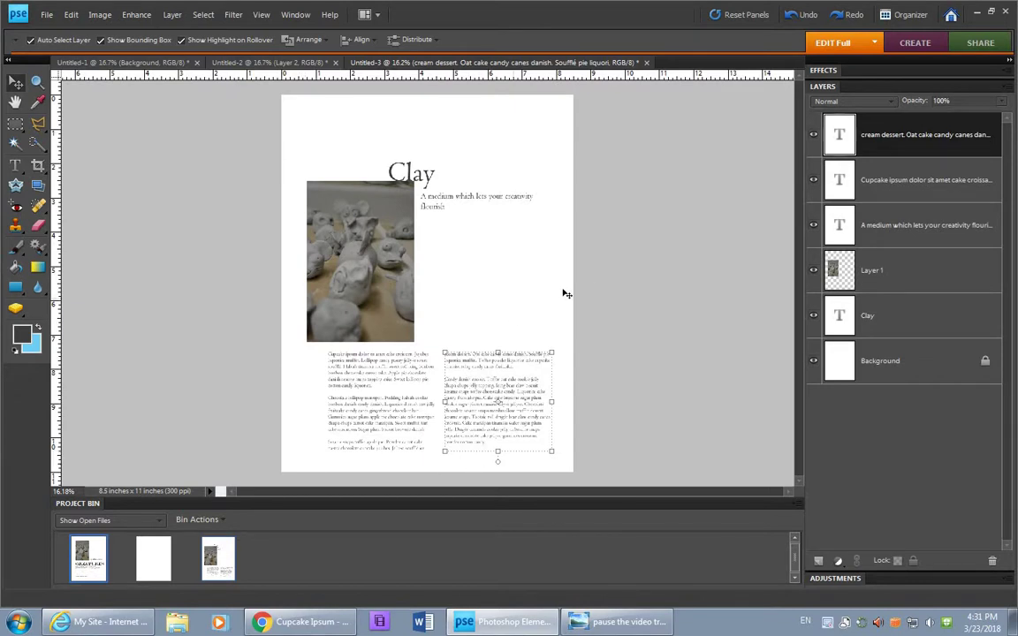
left_click(579, 439)
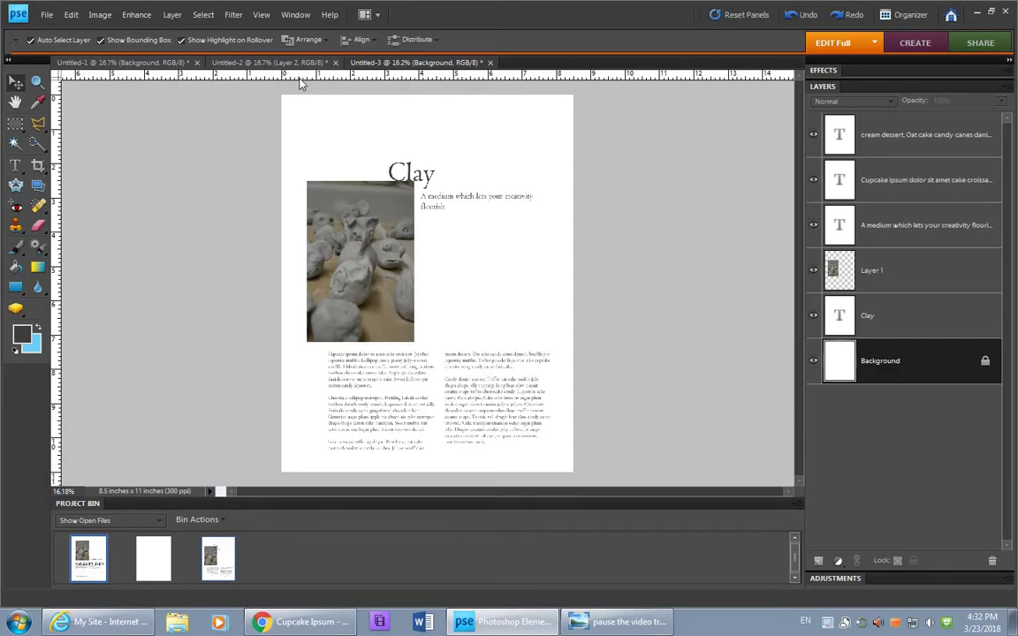
- Hide the rulers, then show them again
left_click(263, 15)
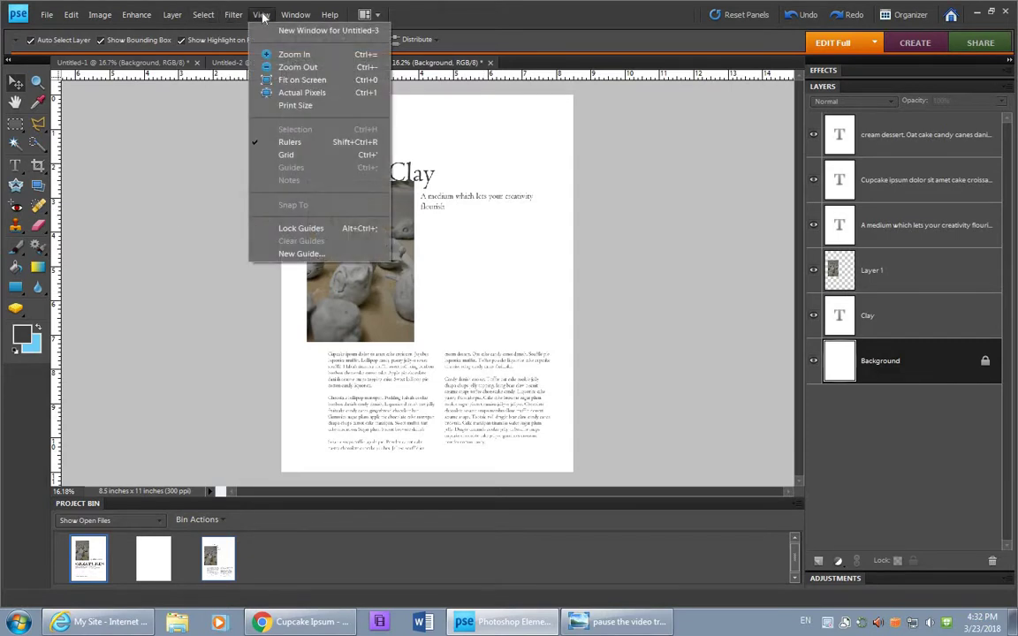
left_click(290, 144)
left_click(262, 15)
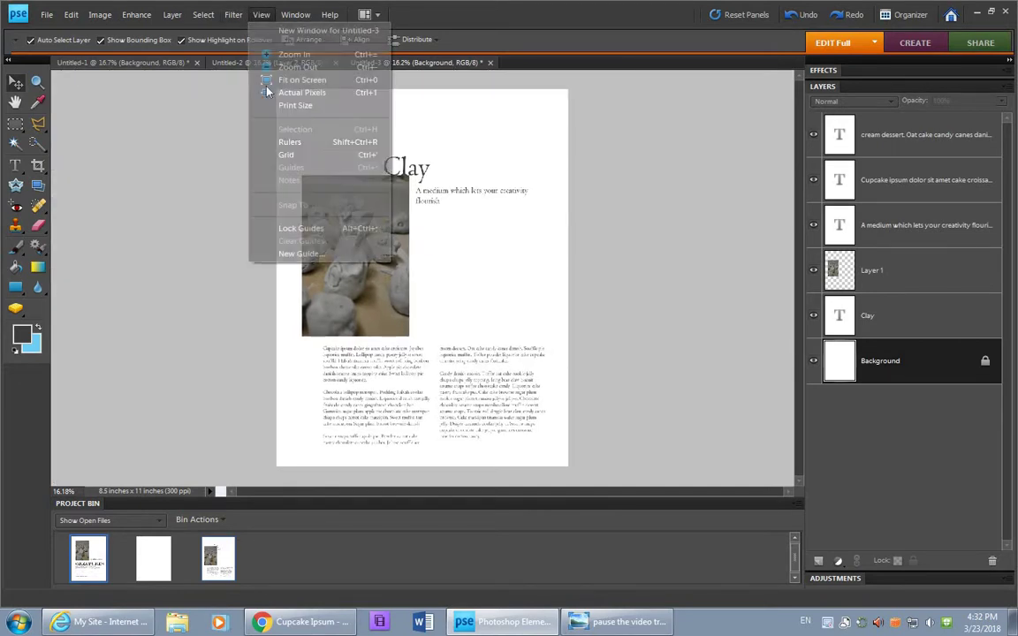
left_click(288, 142)
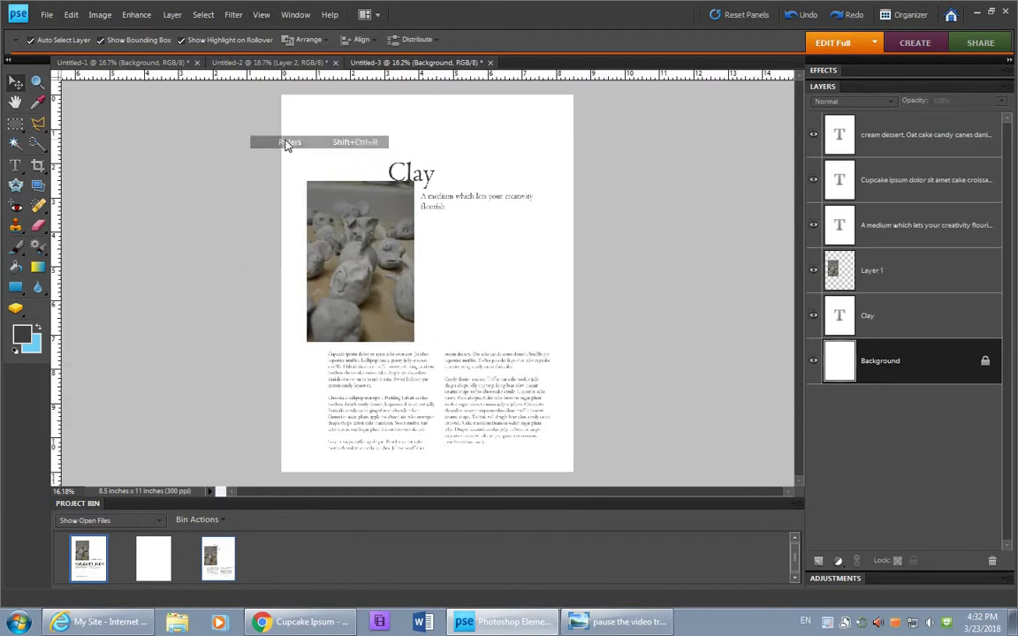
- Turn on the grid and zoom into the page's top-left corner
left_click(257, 15)
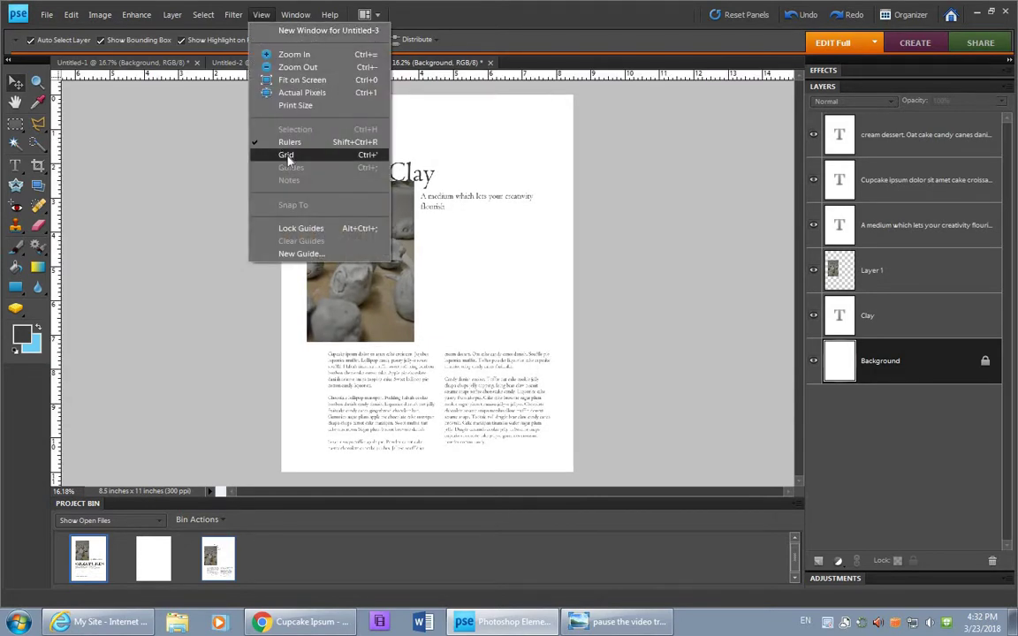
left_click(288, 156)
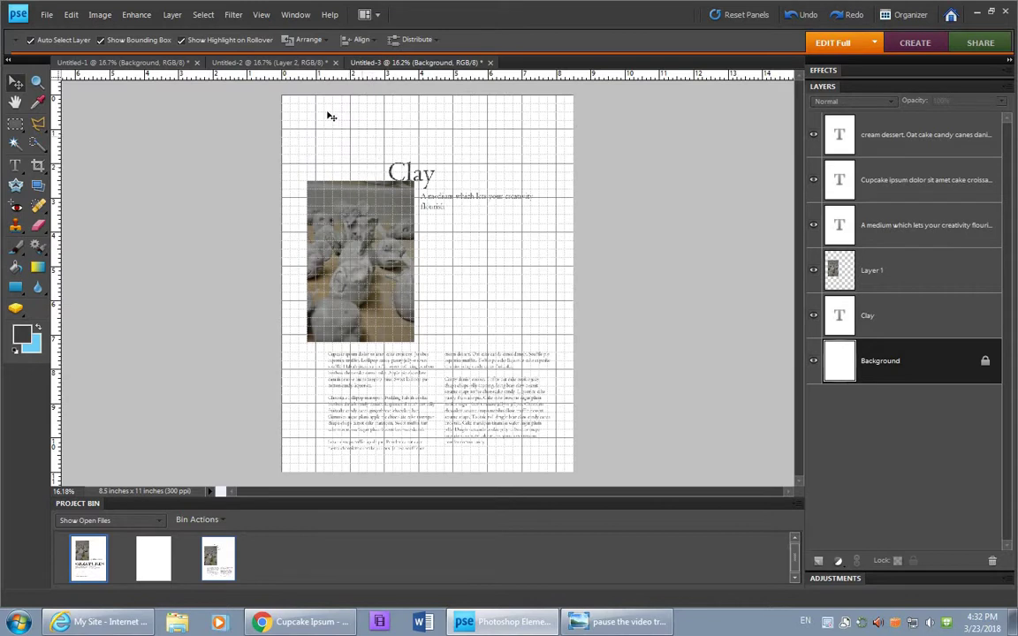
key("ctrl+space")
left_click_drag(294, 113, 356, 176)
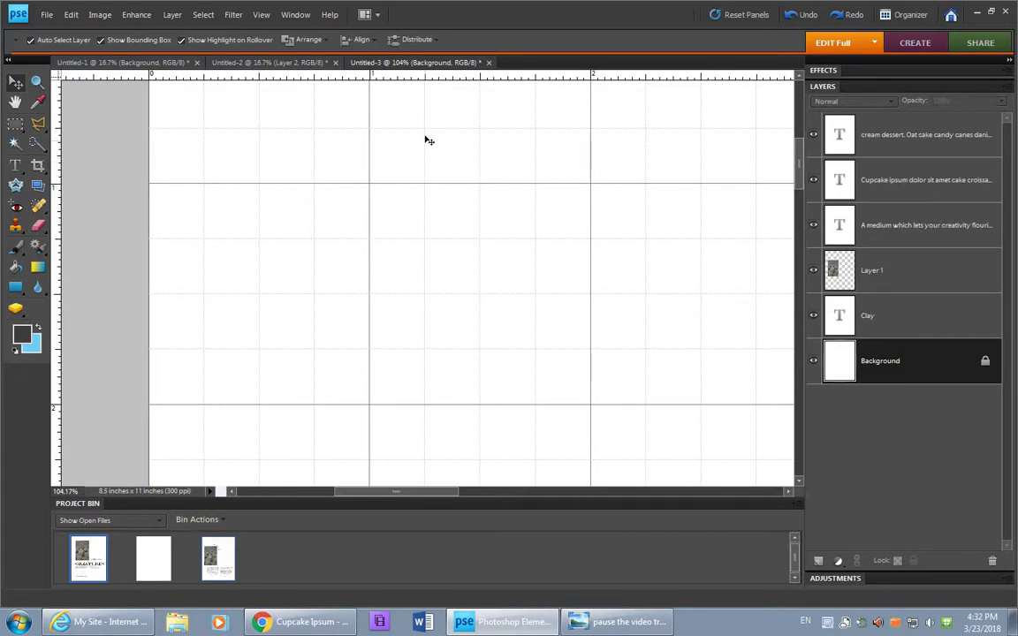
- Set the grid to a gridline every 1 inch with 4 subdivisions, then fit the page in view
left_click(71, 15)
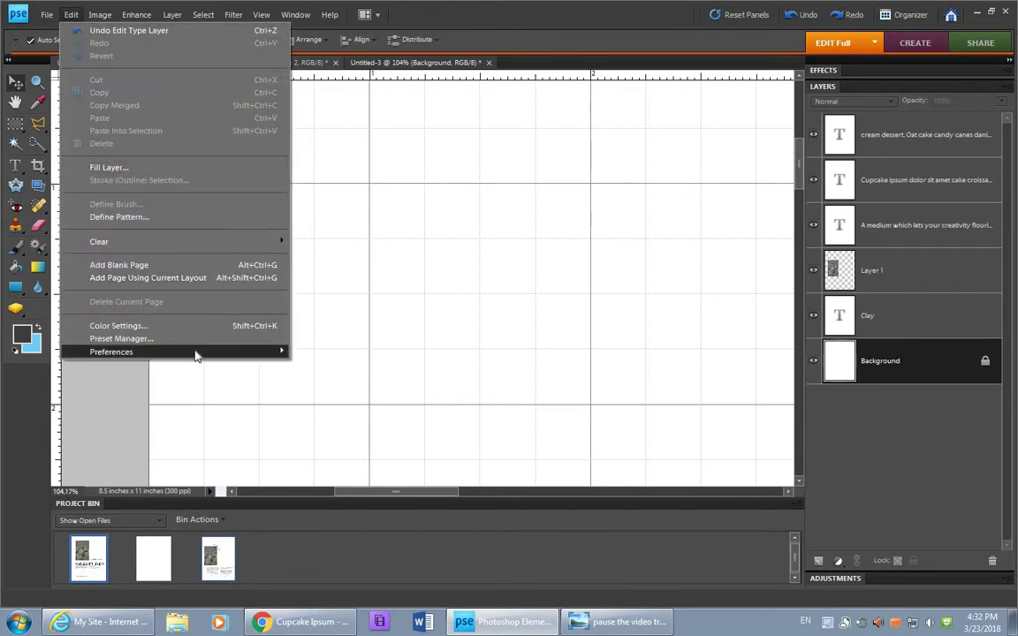
mouse_move(201, 354)
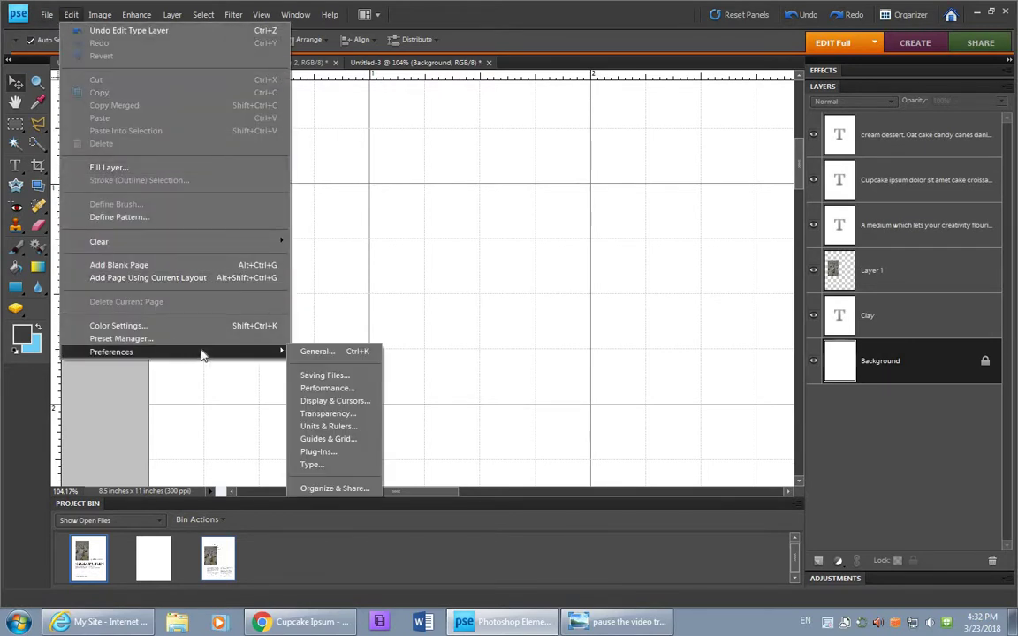
left_click(344, 442)
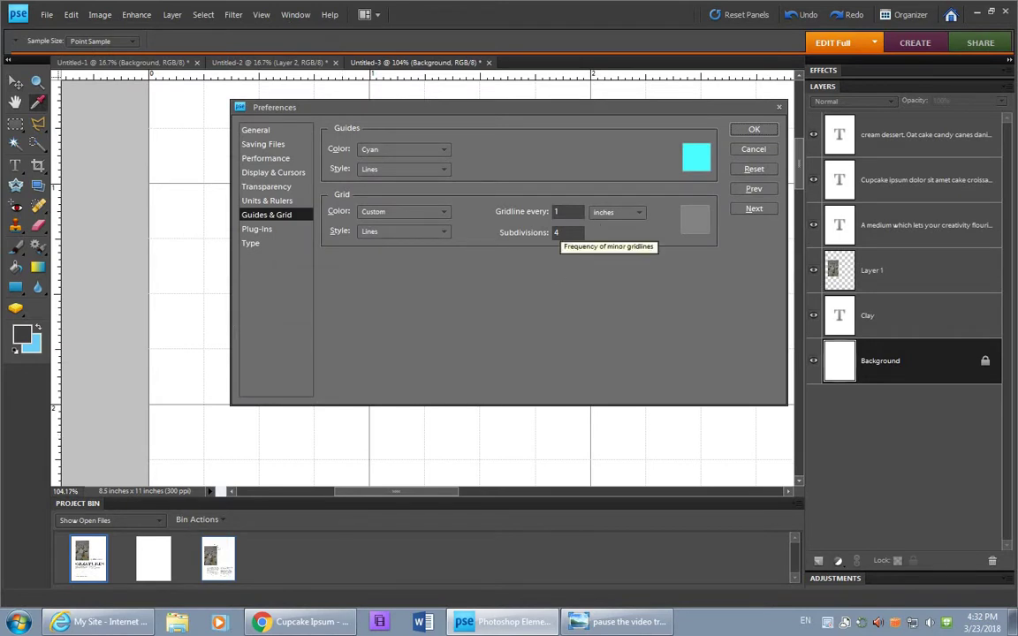
left_click(558, 233)
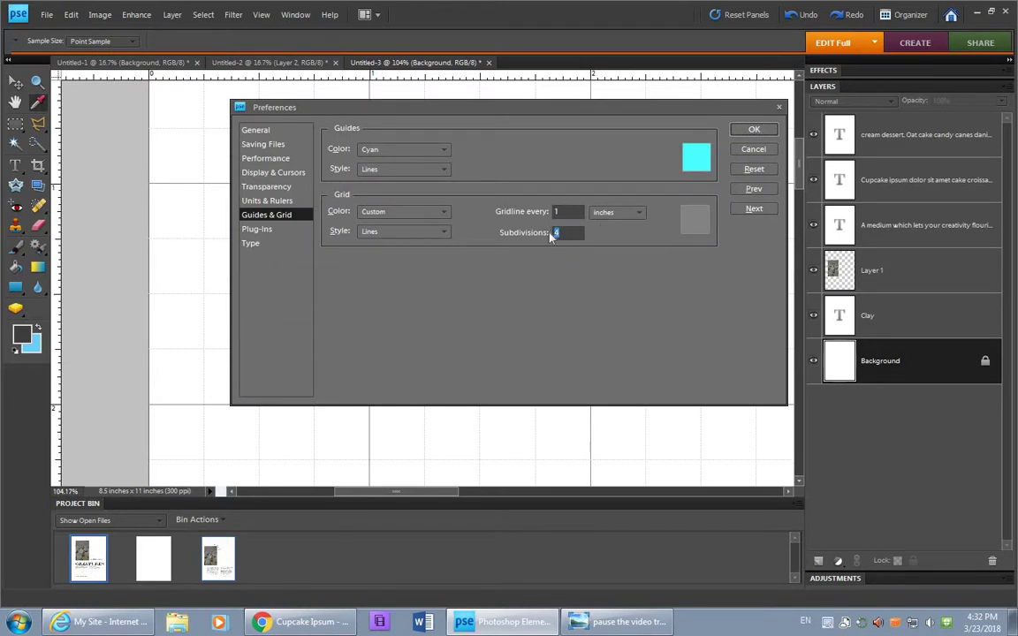
type("8")
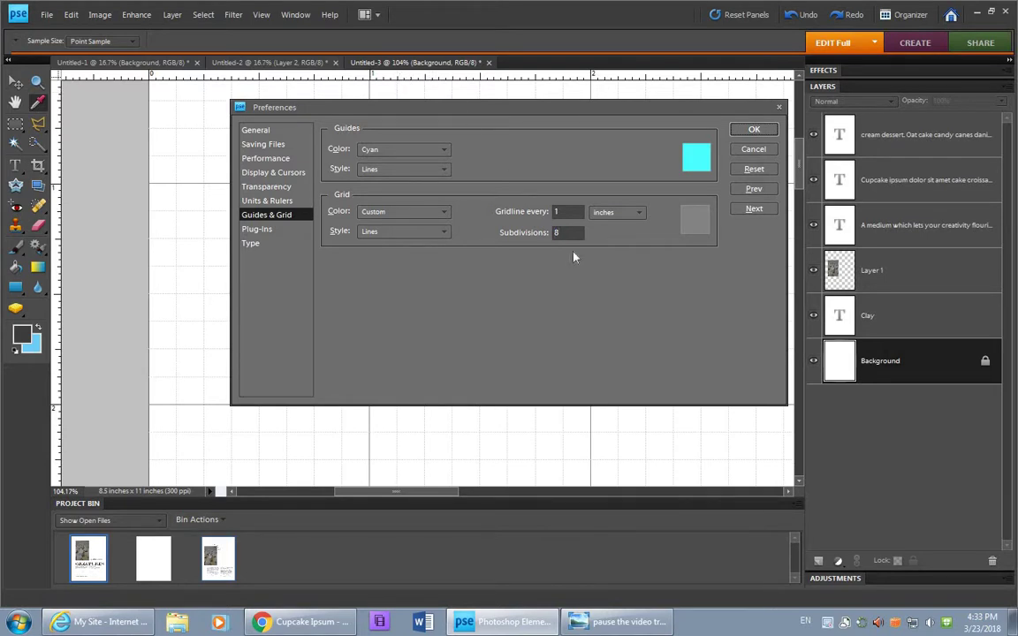
type("4")
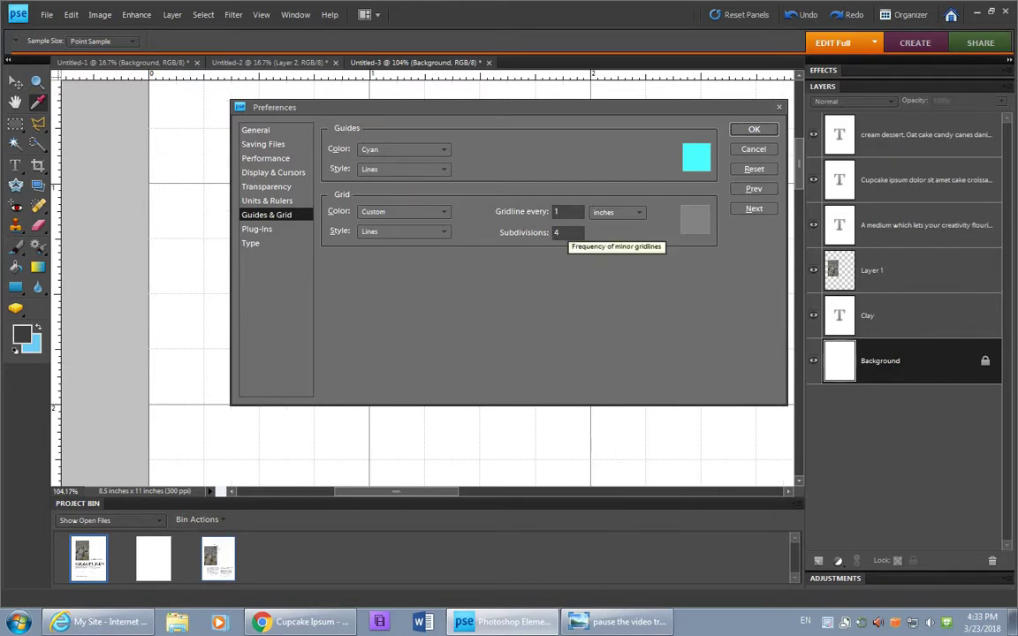
left_click(752, 130)
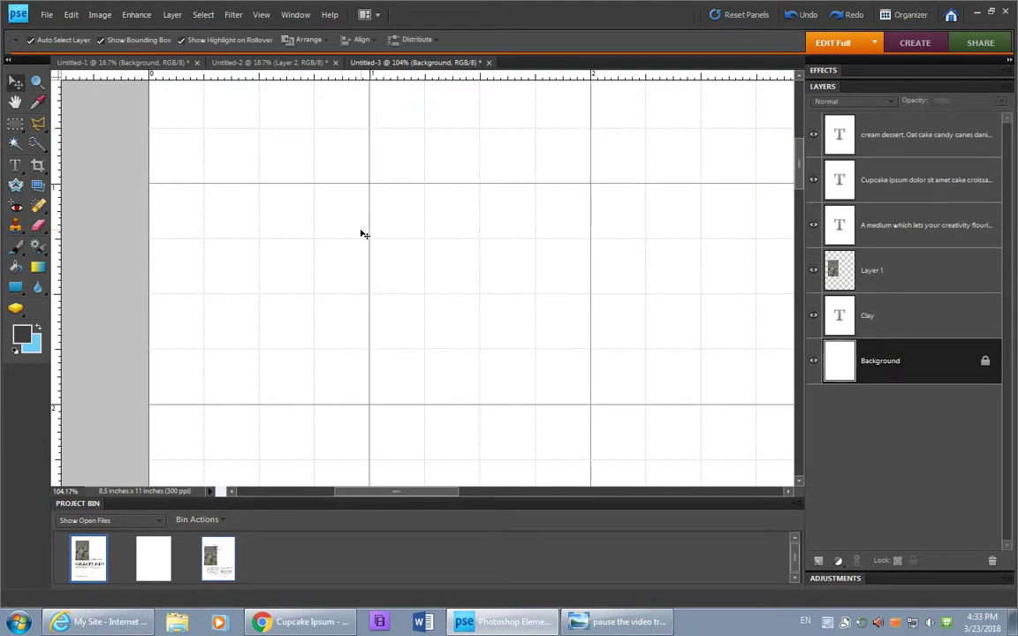
key("ctrl+0")
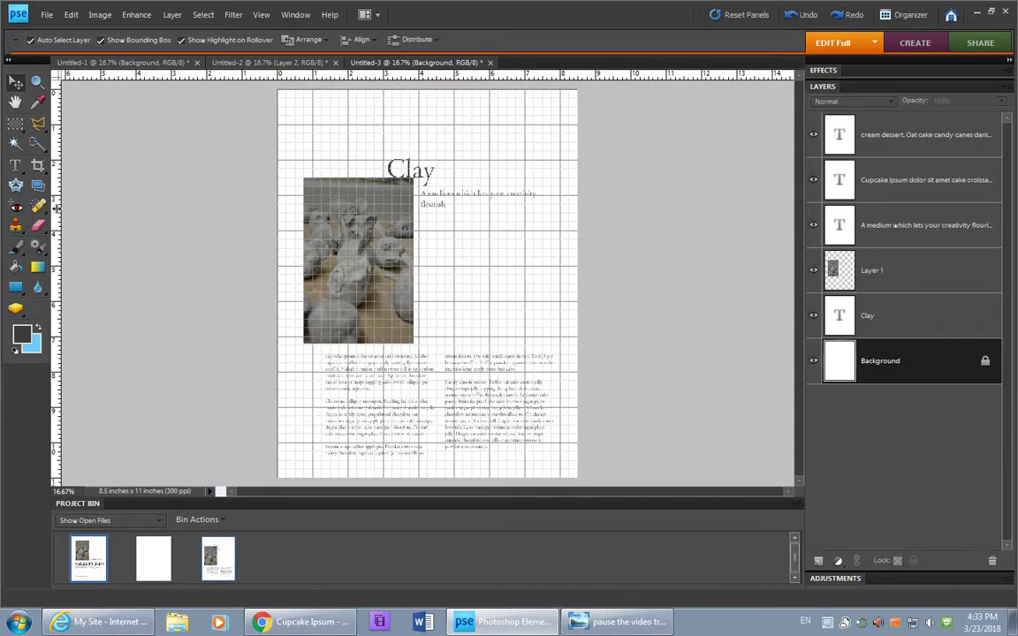
- Add a vertical guide, raise the clay photo, and shift the text columns up-left
left_click_drag(55, 207, 305, 237)
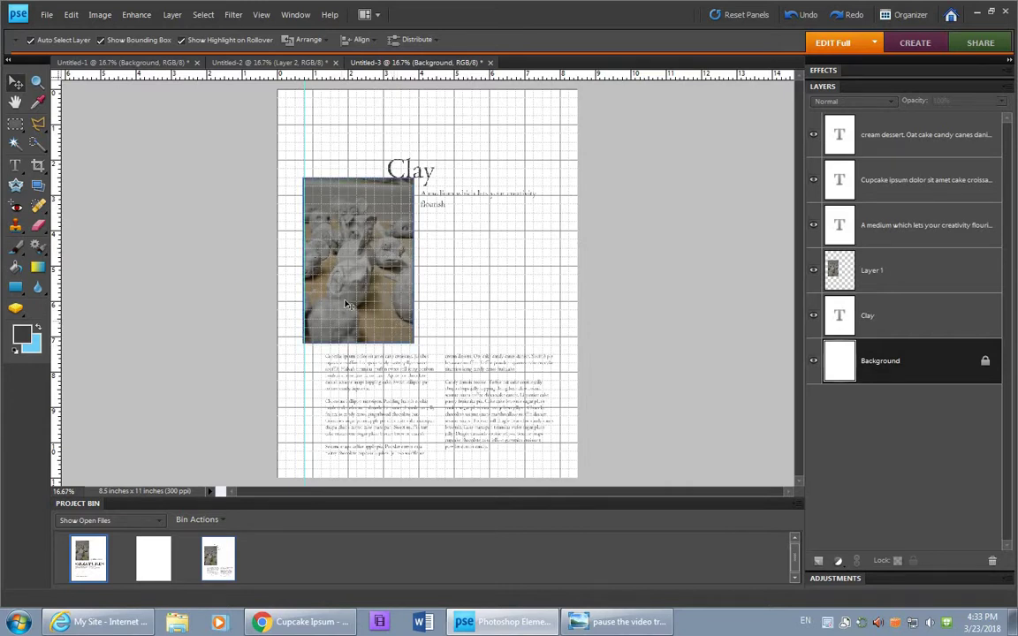
mouse_move(315, 274)
left_mouse_down()
mouse_move(315, 241)
mouse_move(315, 255)
left_mouse_up()
left_click(346, 284)
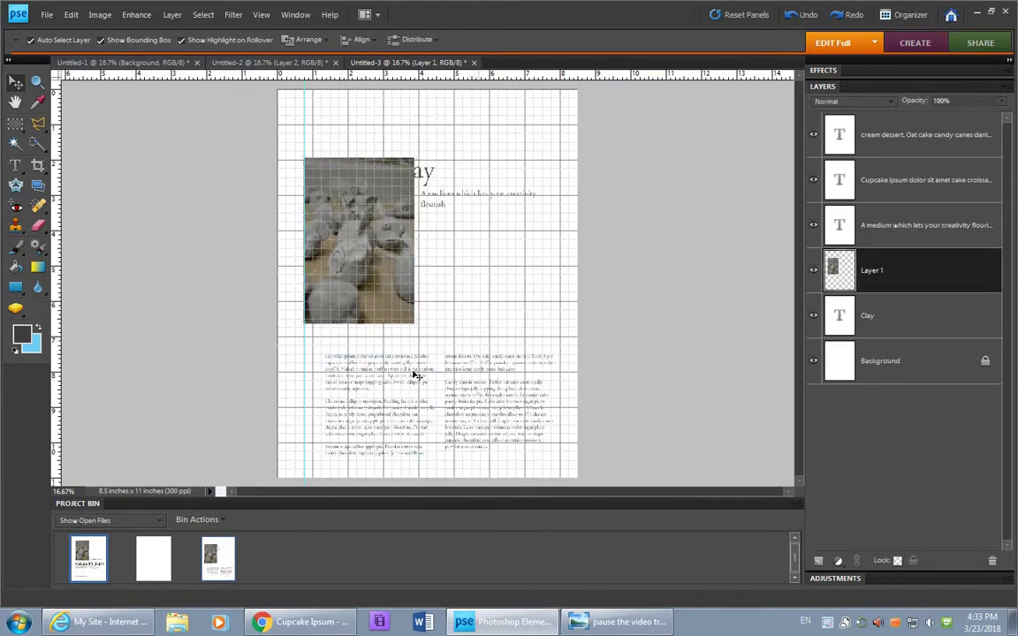
left_click(400, 406)
left_click_drag(379, 386, 362, 379)
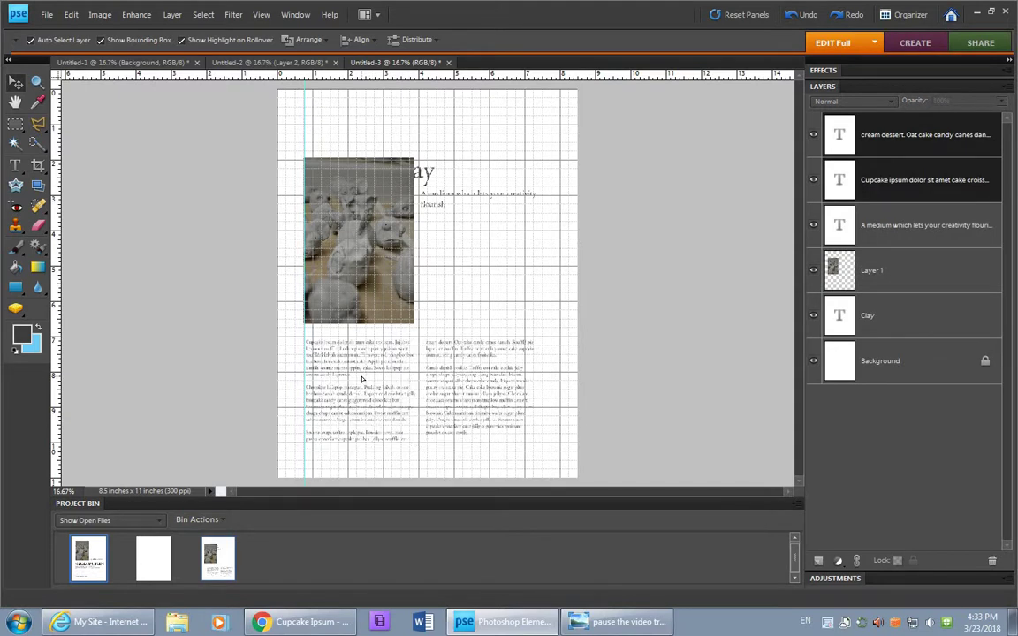
- Deselect the body text and drag the vertical guide back onto the ruler
left_click(443, 306)
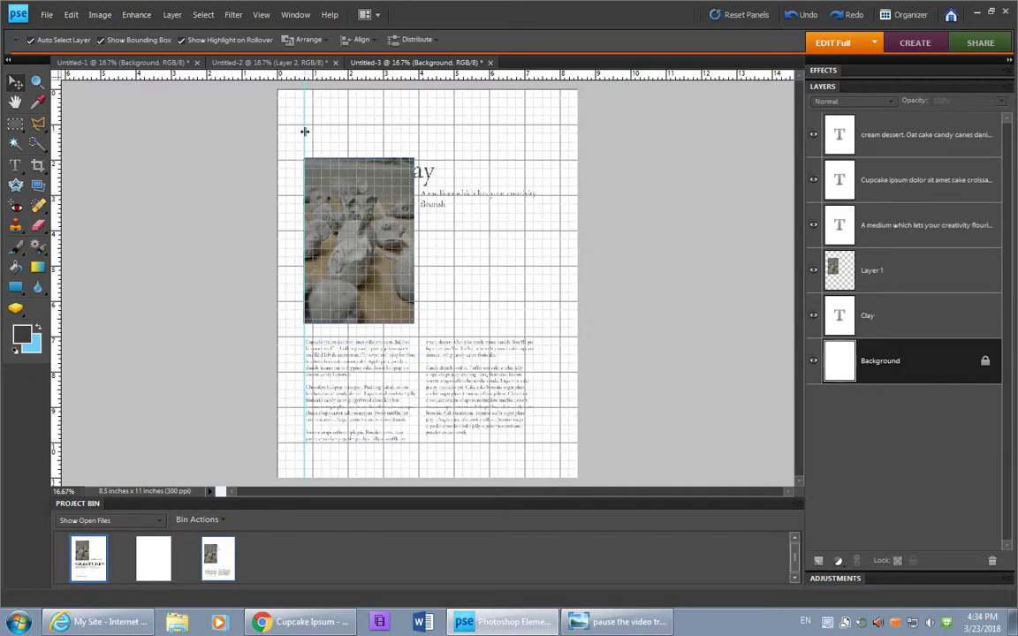
left_click_drag(303, 138, 52, 132)
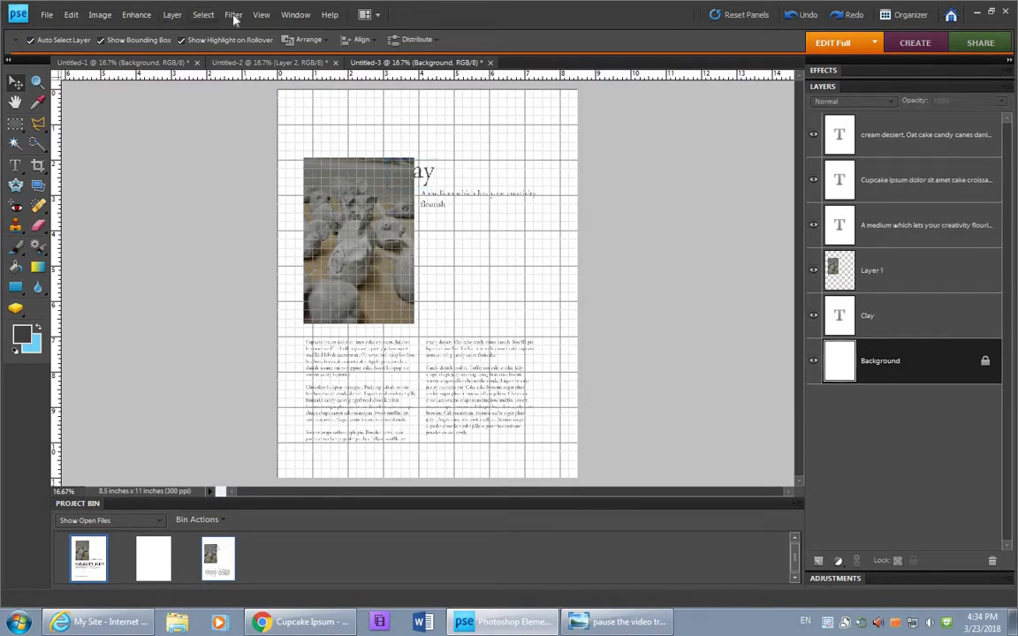
left_click(260, 15)
- Hide the grid and raise the Clay headline to a guide at the photo's top edge
left_click(286, 155)
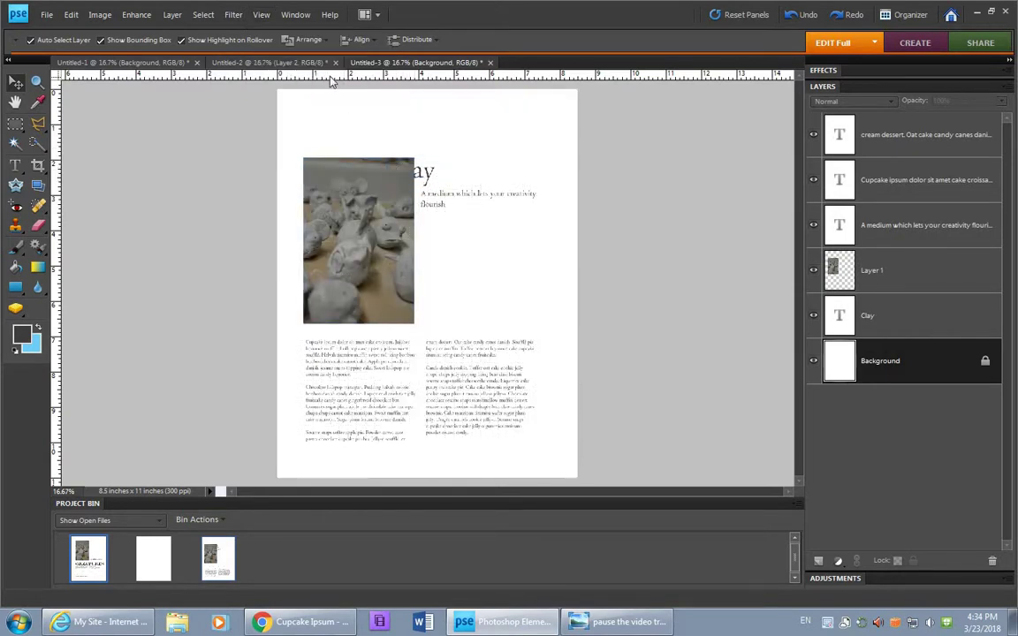
left_click_drag(333, 82, 465, 157)
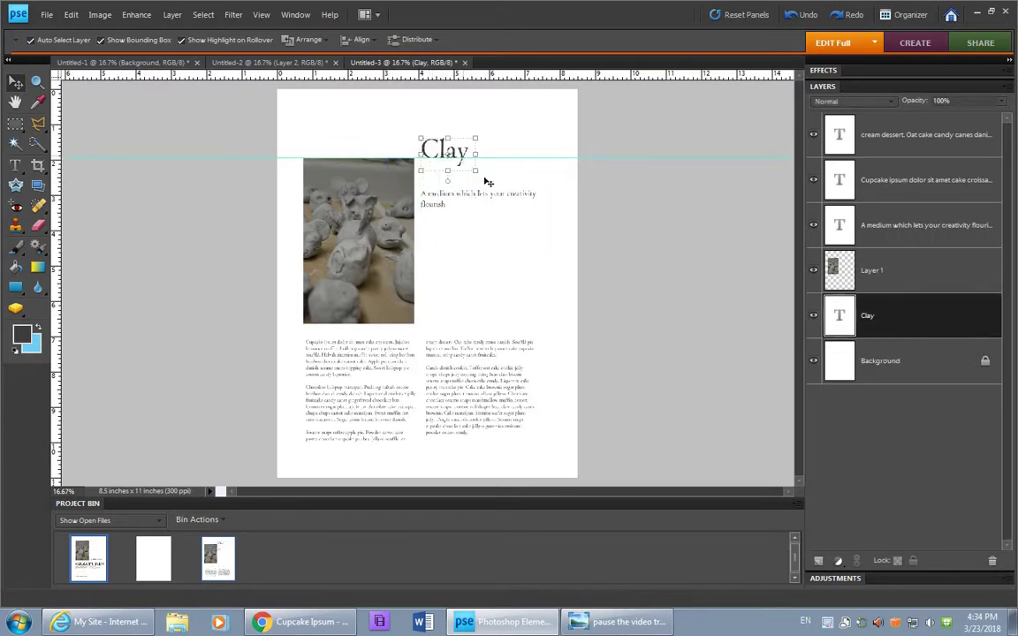
left_click(380, 150)
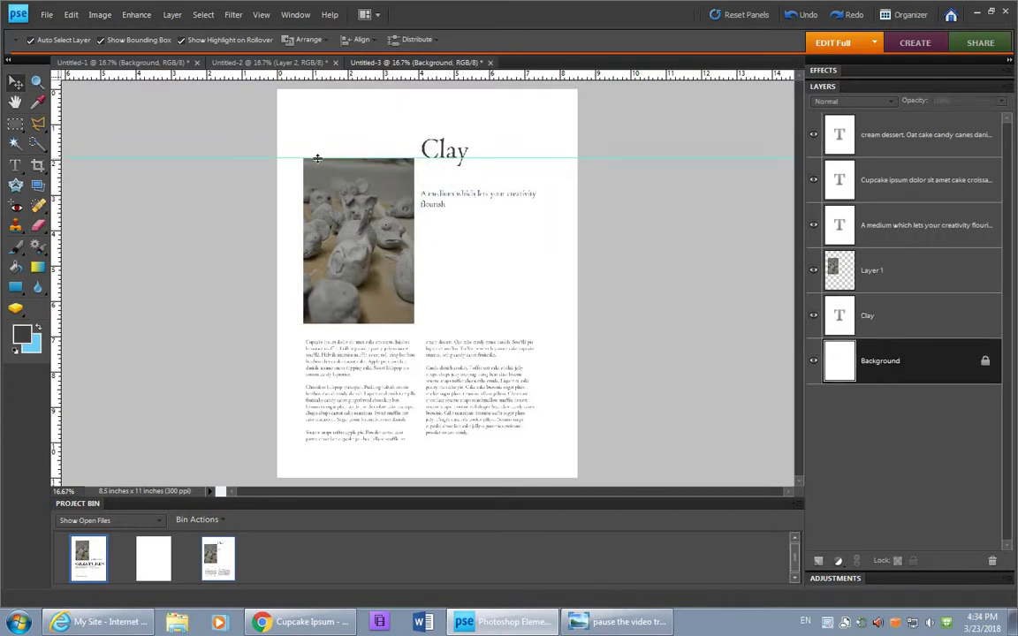
- Add vertical guides and shrink the subheadline to about 91%
left_click(440, 199)
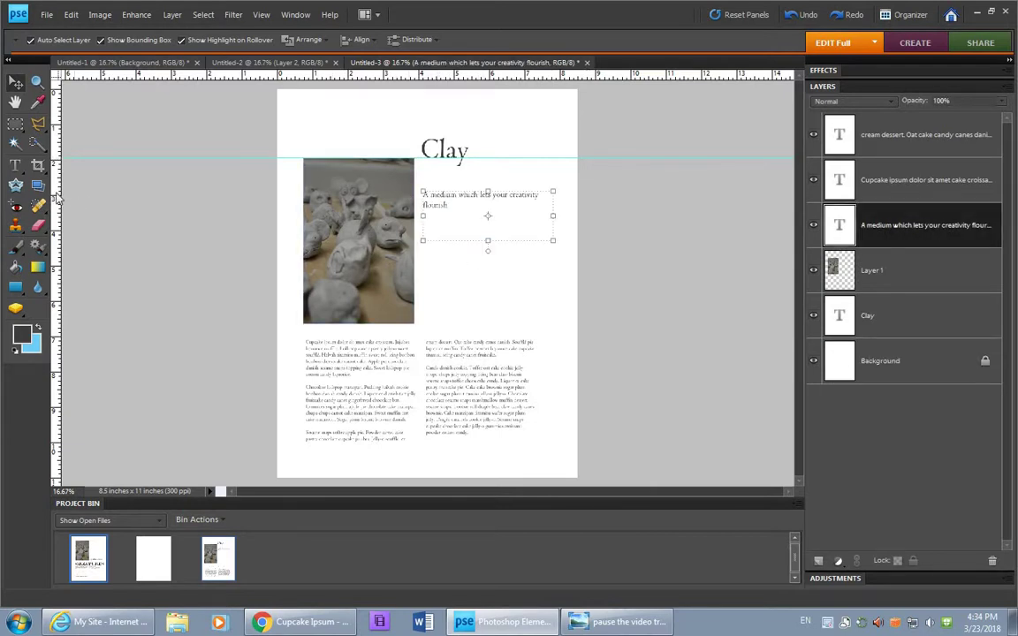
left_click_drag(327, 192, 436, 187)
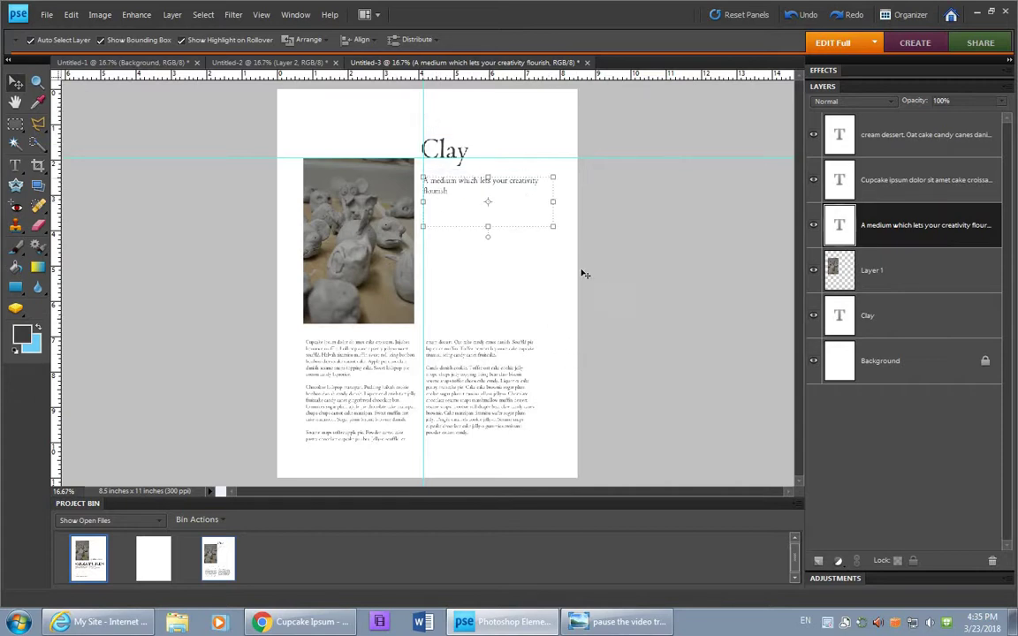
left_click_drag(54, 197, 532, 278)
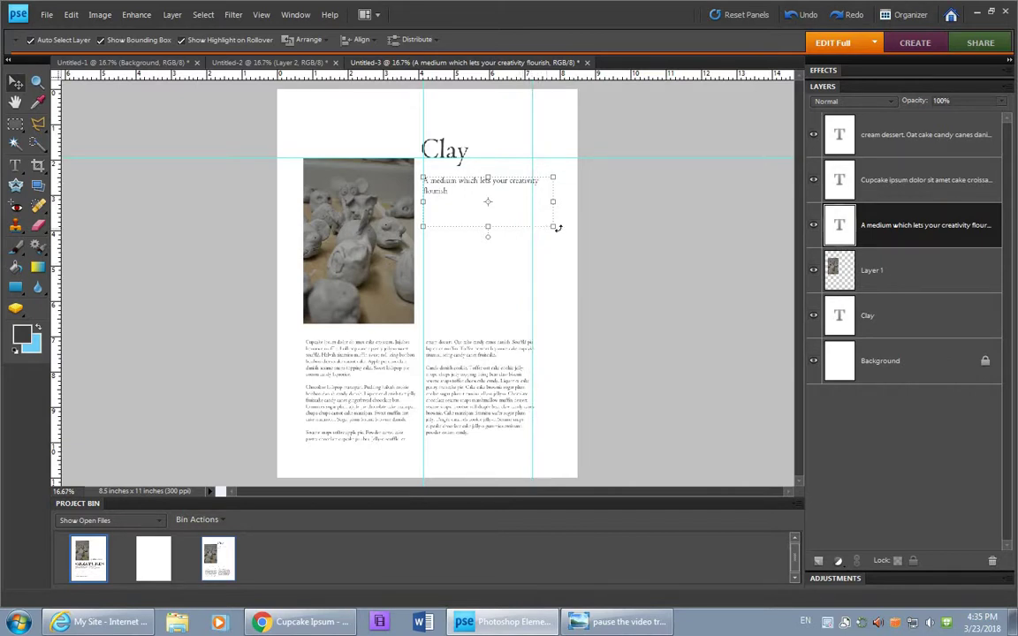
mouse_move(553, 228)
left_mouse_down()
mouse_move(536, 221)
mouse_move(542, 239)
mouse_move(536, 233)
left_mouse_up()
left_click(510, 230)
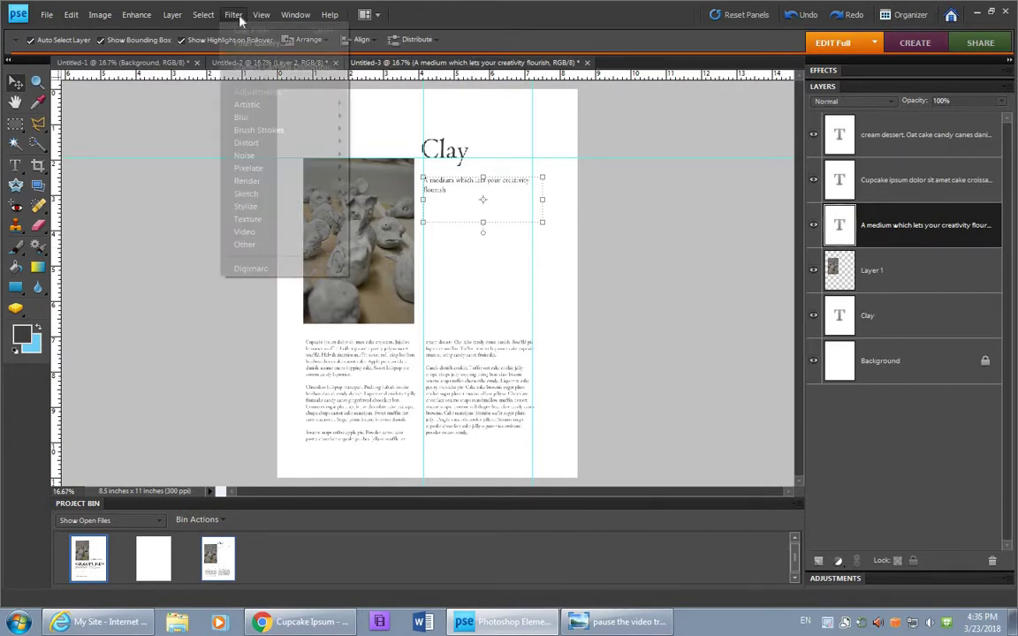
- Hide the guides and nudge all the page content slightly right
mouse_move(262, 14)
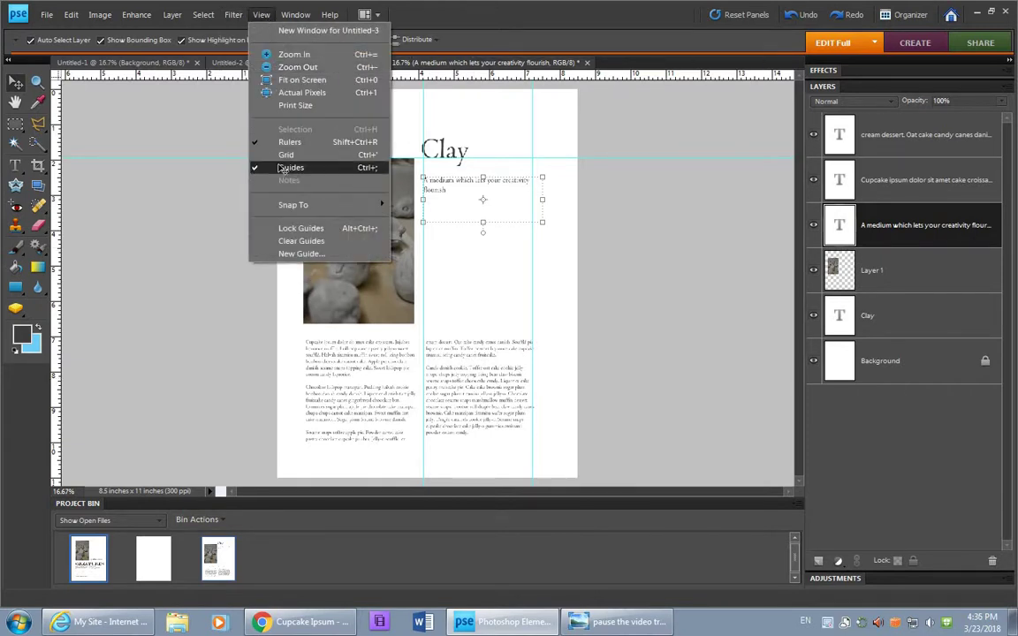
left_click(281, 168)
left_click(566, 258)
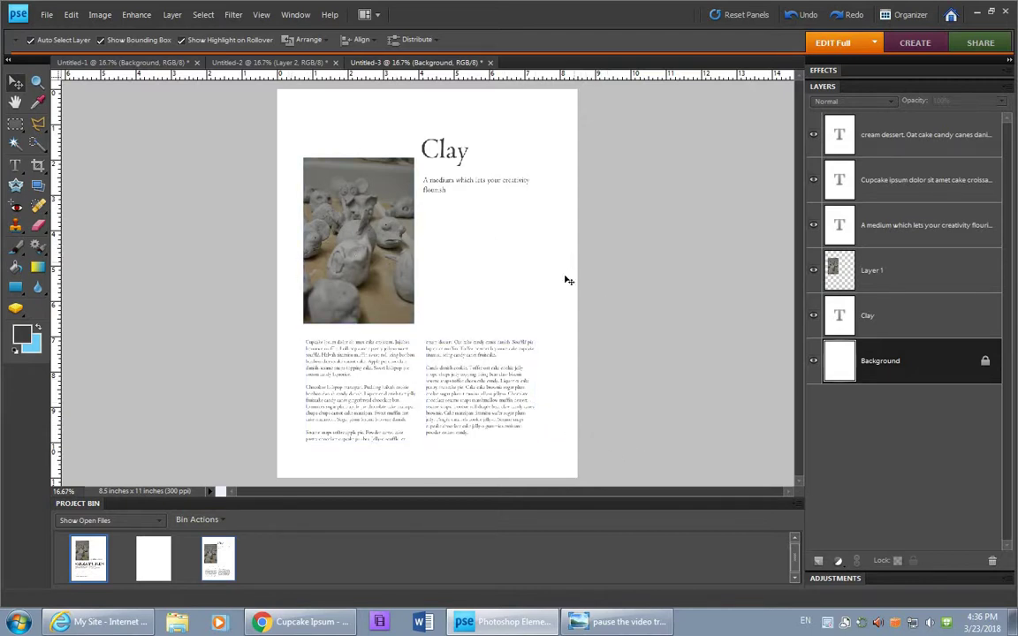
left_click(380, 198)
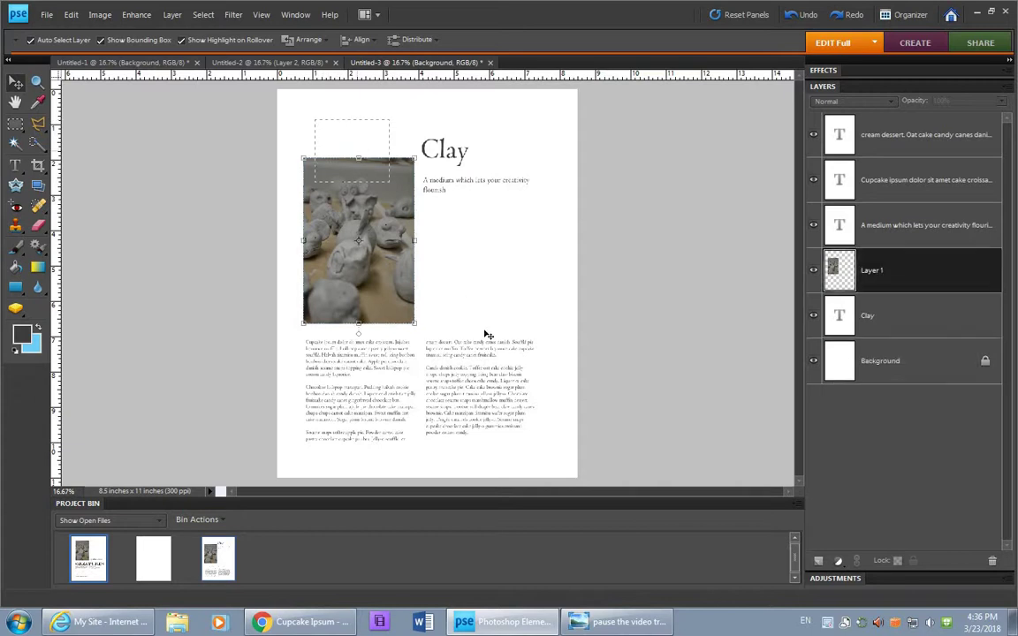
left_click_drag(284, 107, 512, 412)
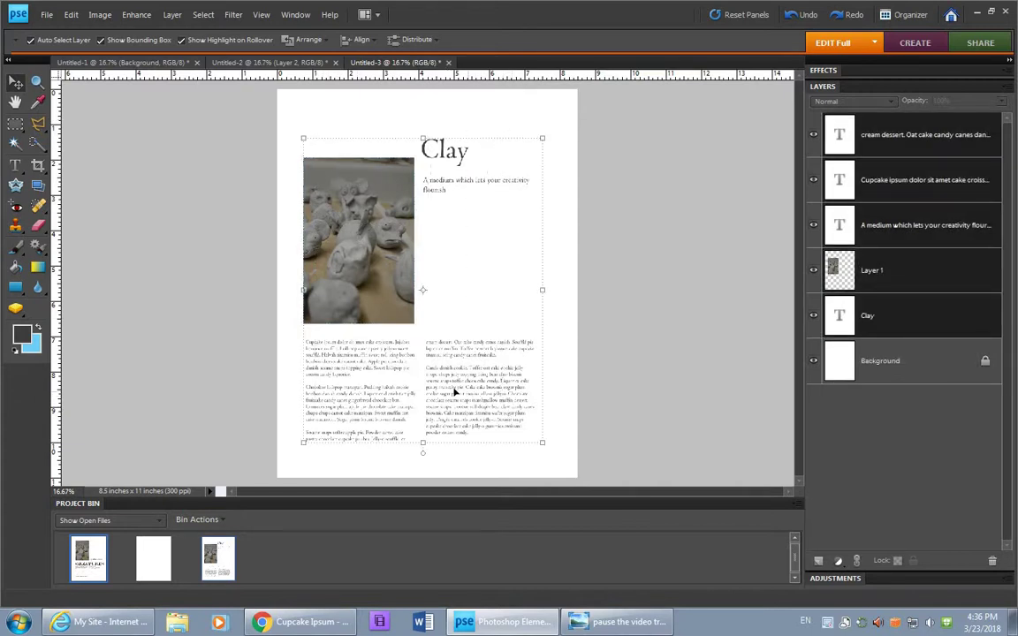
mouse_move(455, 392)
left_mouse_down()
mouse_move(498, 386)
mouse_move(458, 391)
left_mouse_up()
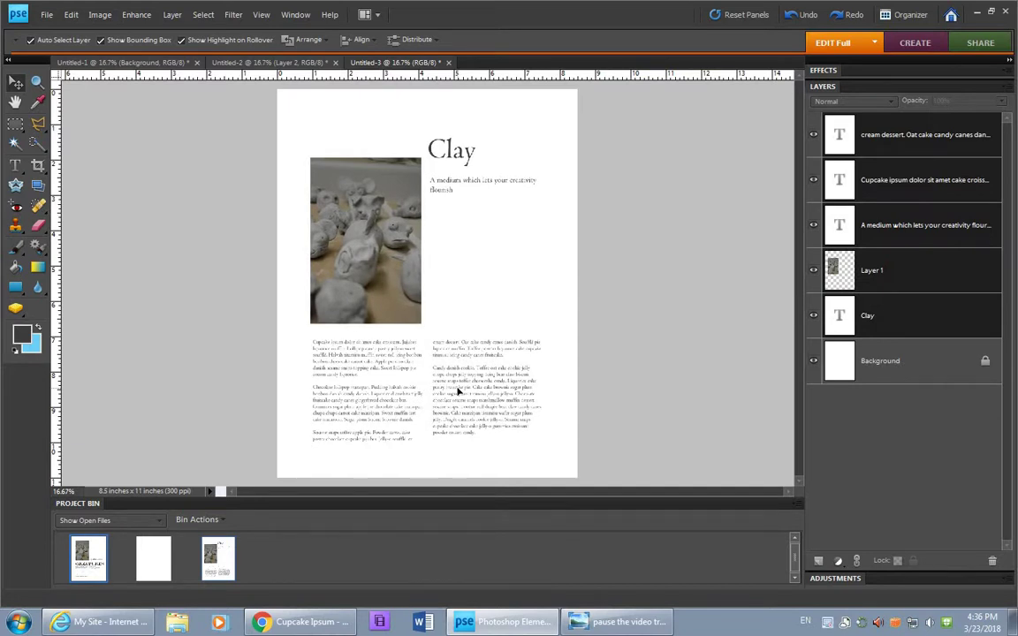
left_click_drag(458, 391, 458, 392)
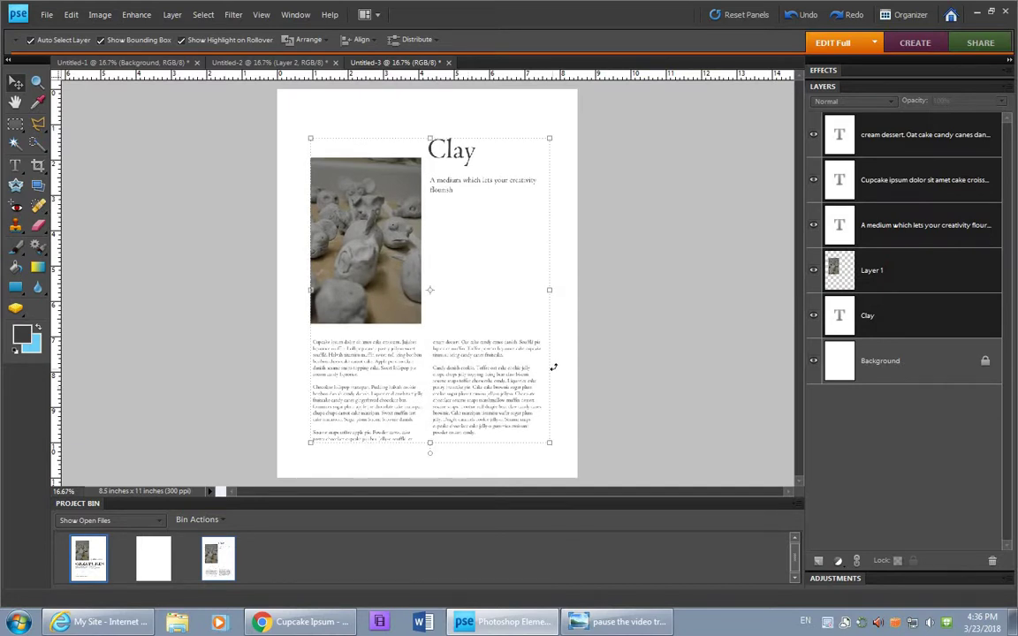
- Switch to the assignment page in Chrome and highlight its requirements list
key("alt+Tab")
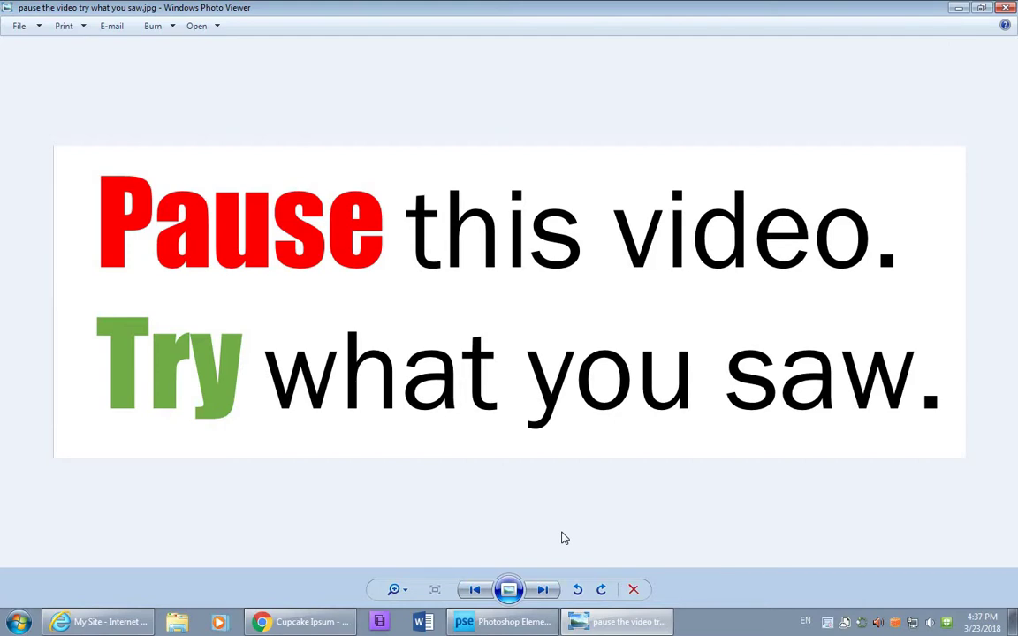
key("alt+Tab")
left_click_drag(369, 139, 546, 281)
- Highlight 'white space', the hierarchy of importance list and 'headline', then return to Photoshop Elements
left_click(513, 271)
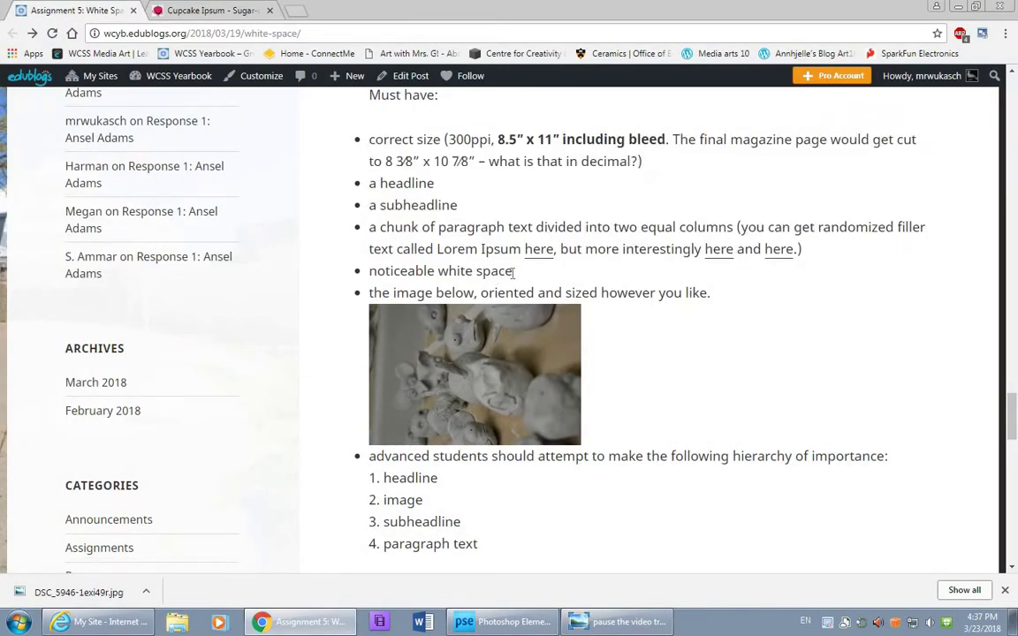
left_click(438, 272, "shift")
left_click(495, 278)
left_click_drag(370, 457, 485, 543)
left_click(466, 528)
double_click(409, 478)
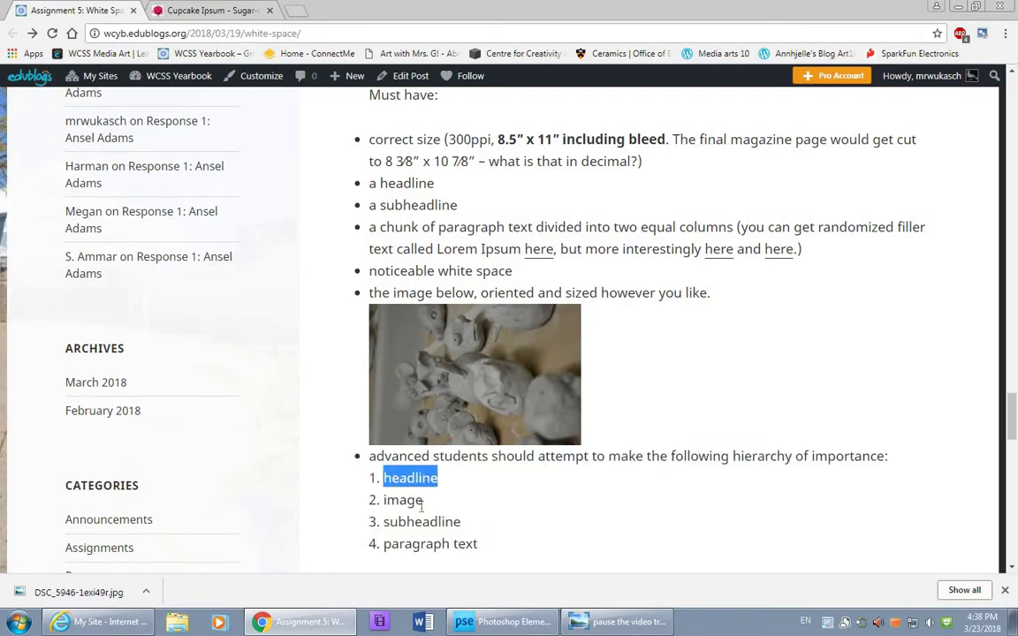
left_click(424, 524)
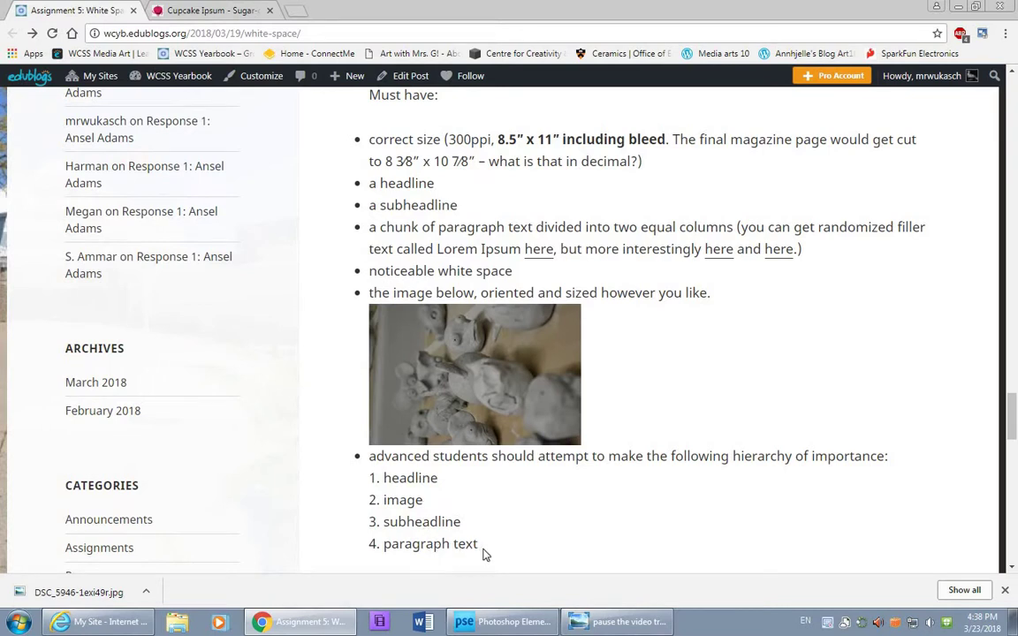
left_click(505, 622)
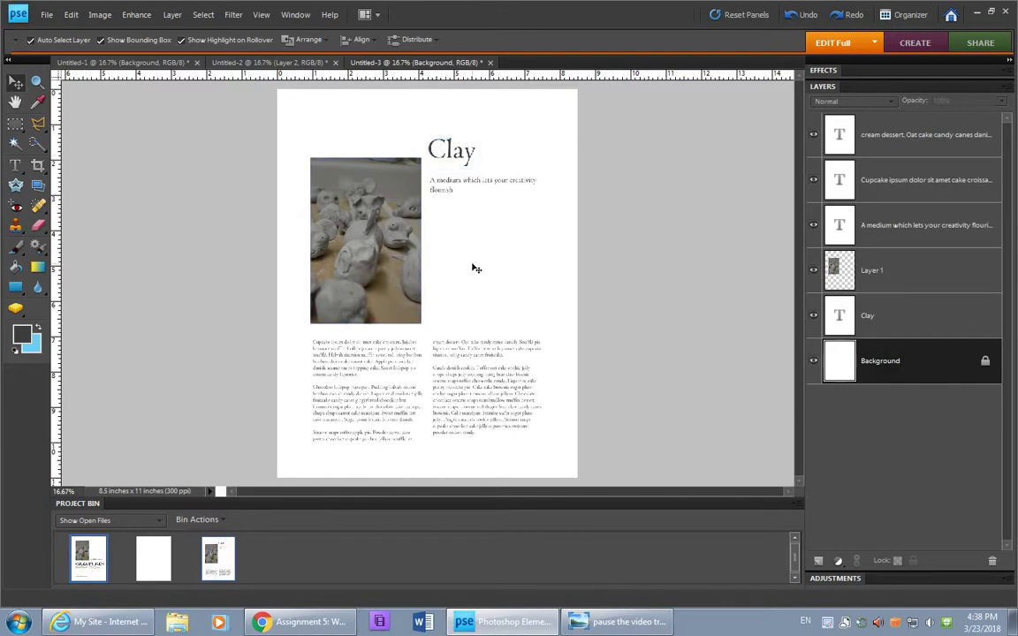
- Scale the clay photo down to 74% and the subheadline to about 80%
left_click(402, 305)
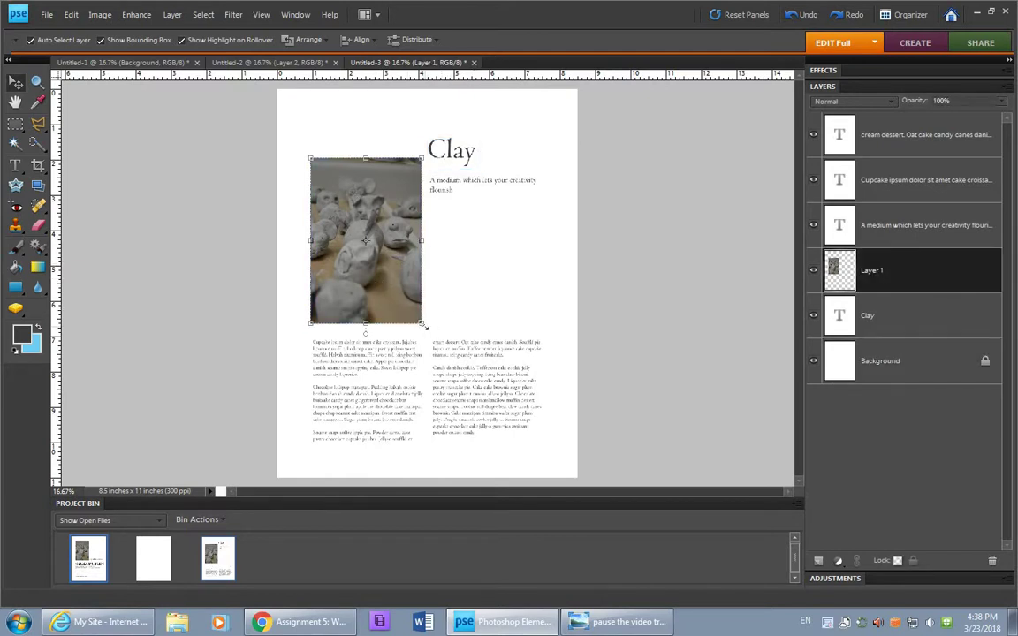
left_click_drag(422, 159, 390, 202)
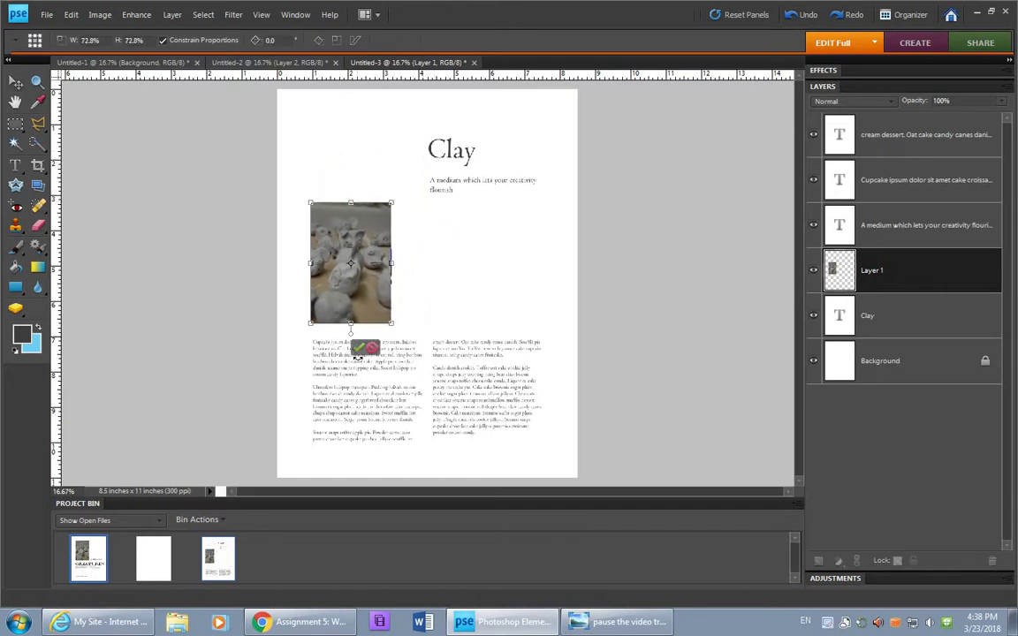
left_click(361, 347)
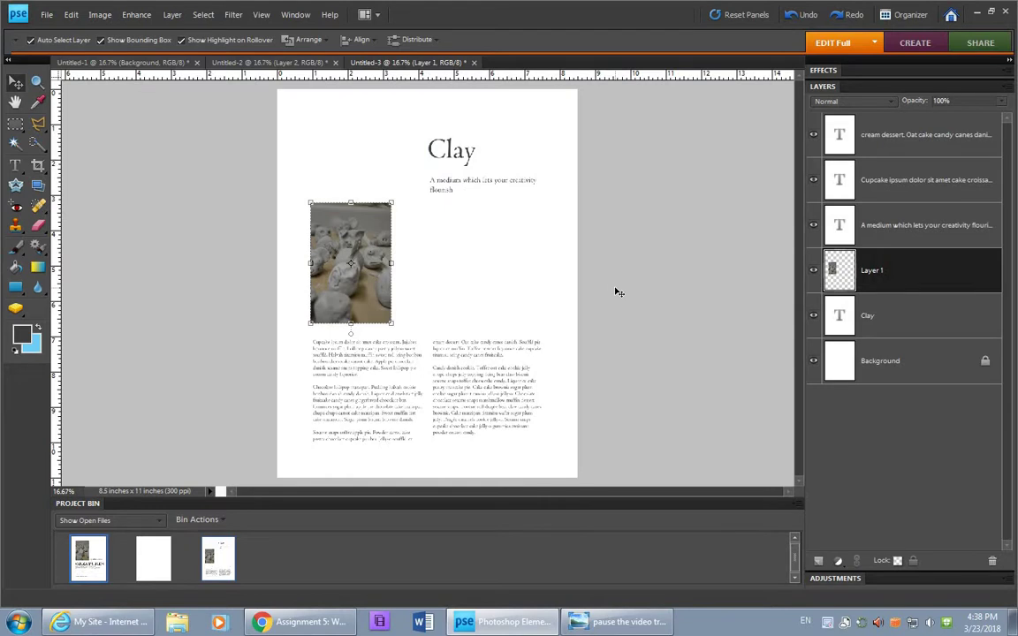
left_click(623, 240)
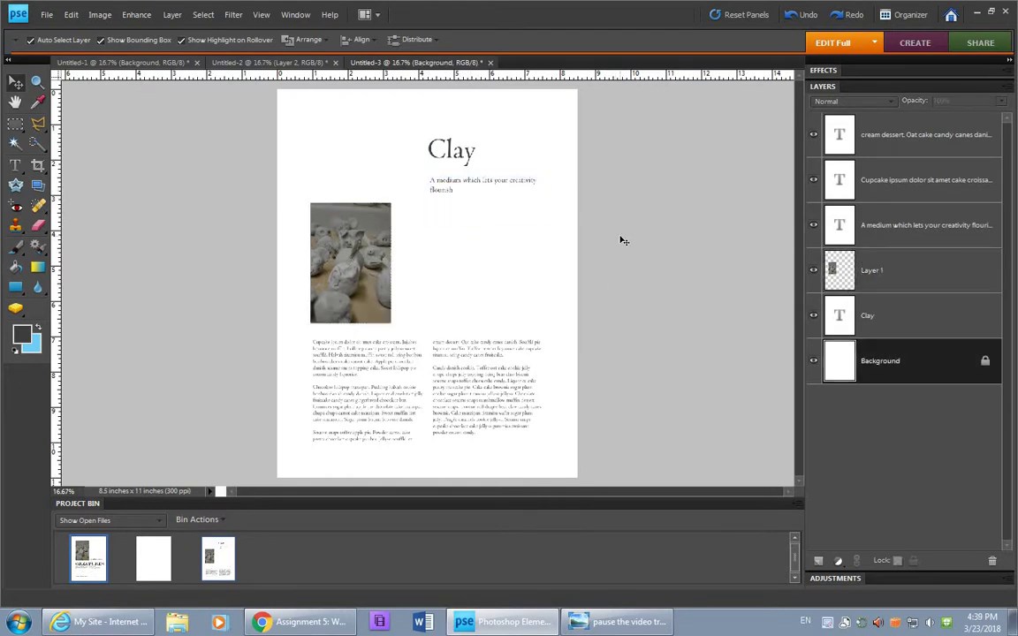
left_click(446, 190)
left_click_drag(548, 222, 527, 213)
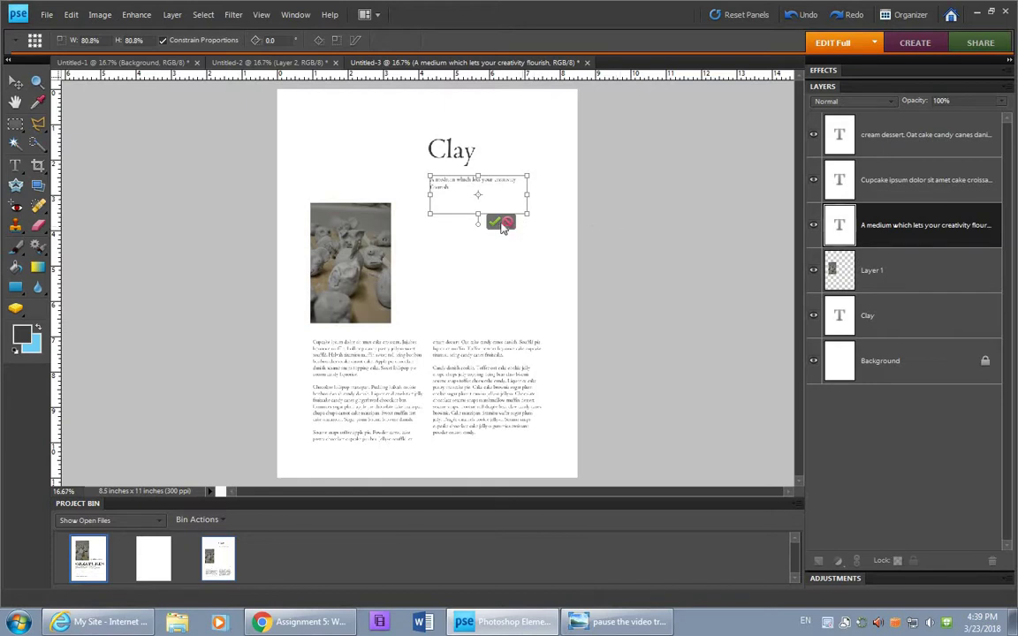
left_click(495, 222)
- Move the photo to the top left, the subheadline beneath it, and the Clay headline beside it
left_click(456, 158)
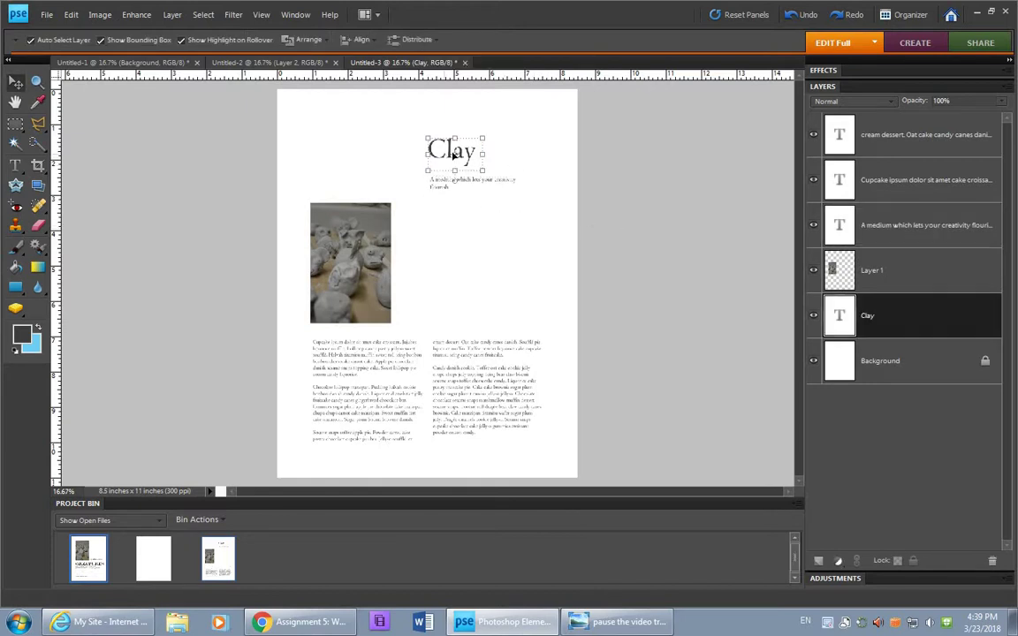
left_click(318, 249)
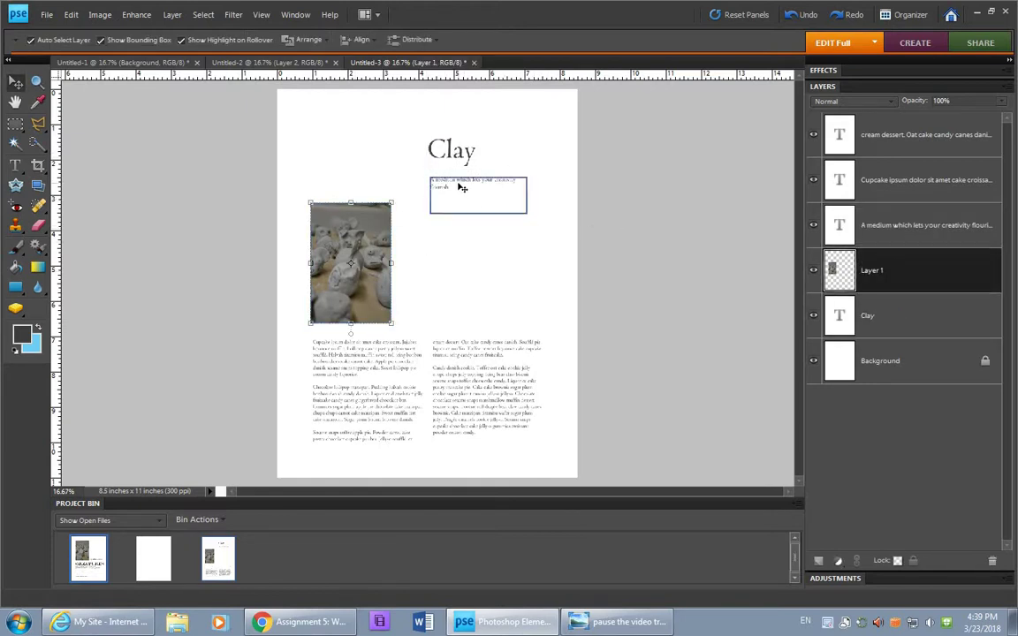
left_click(557, 201)
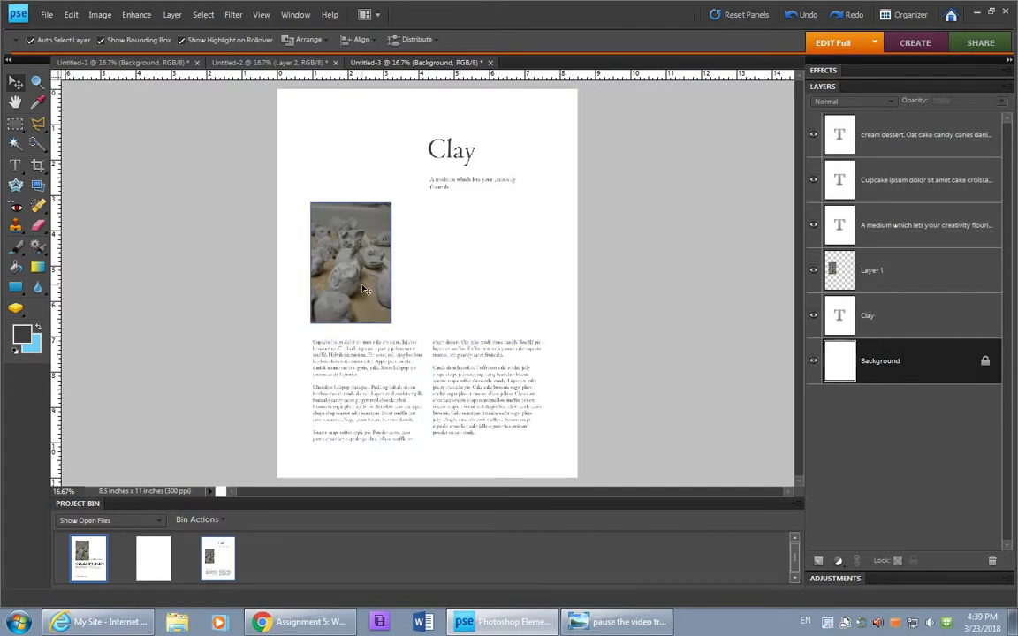
left_click_drag(363, 289, 365, 289)
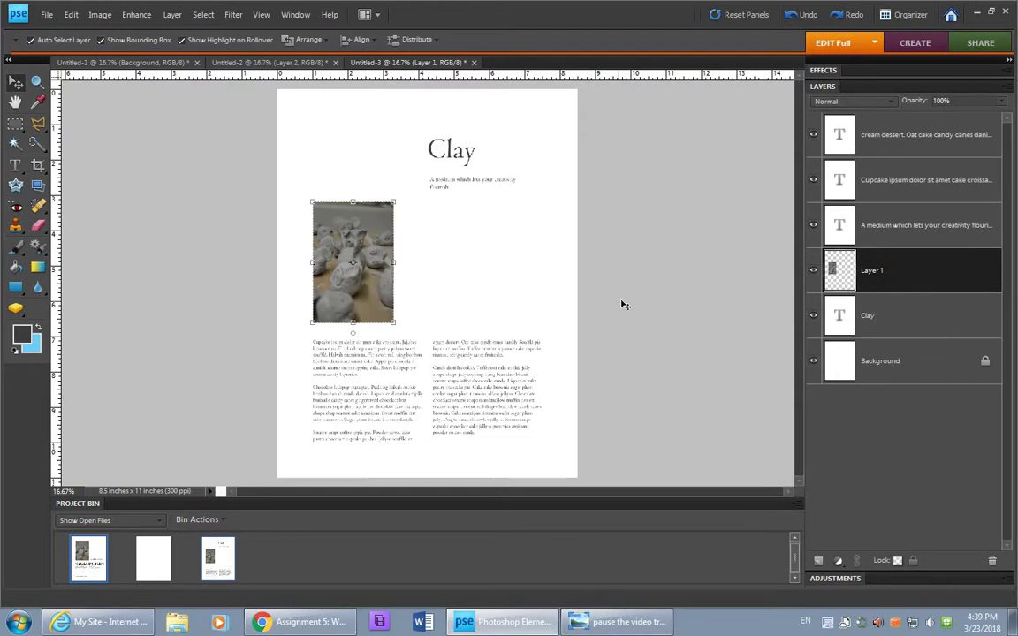
left_click(523, 278)
left_click_drag(358, 287, 358, 224)
left_click_drag(447, 186, 323, 273)
left_click_drag(436, 149, 441, 251)
left_click(554, 297)
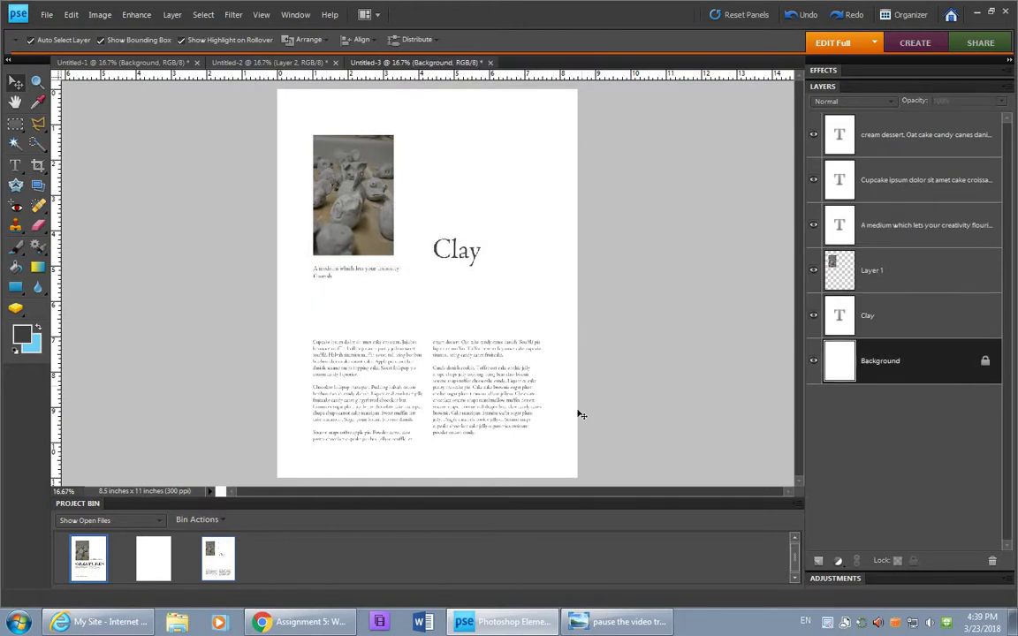
- Enlarge the Clay headline to about 246% and nudge it down beside the photo
left_click(441, 244)
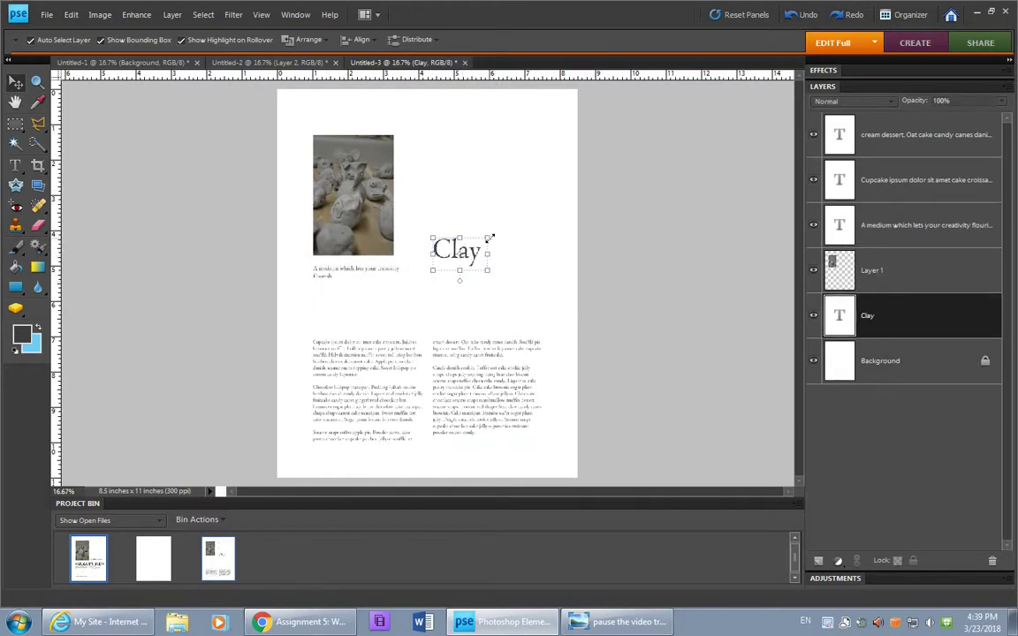
left_click_drag(489, 237, 537, 212)
key("Escape")
left_click(487, 239)
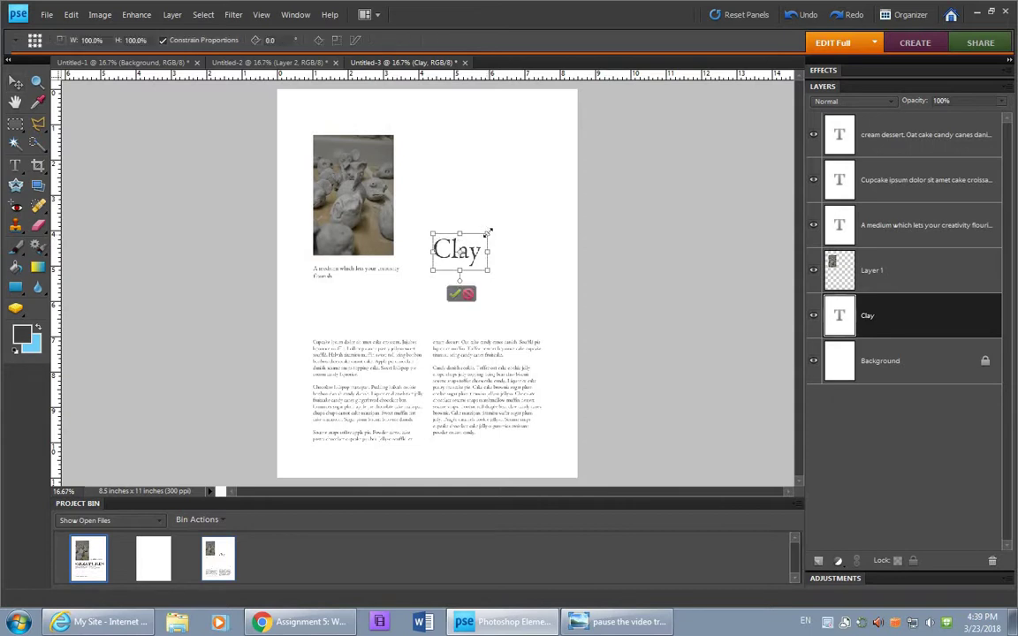
left_click_drag(487, 235, 562, 176)
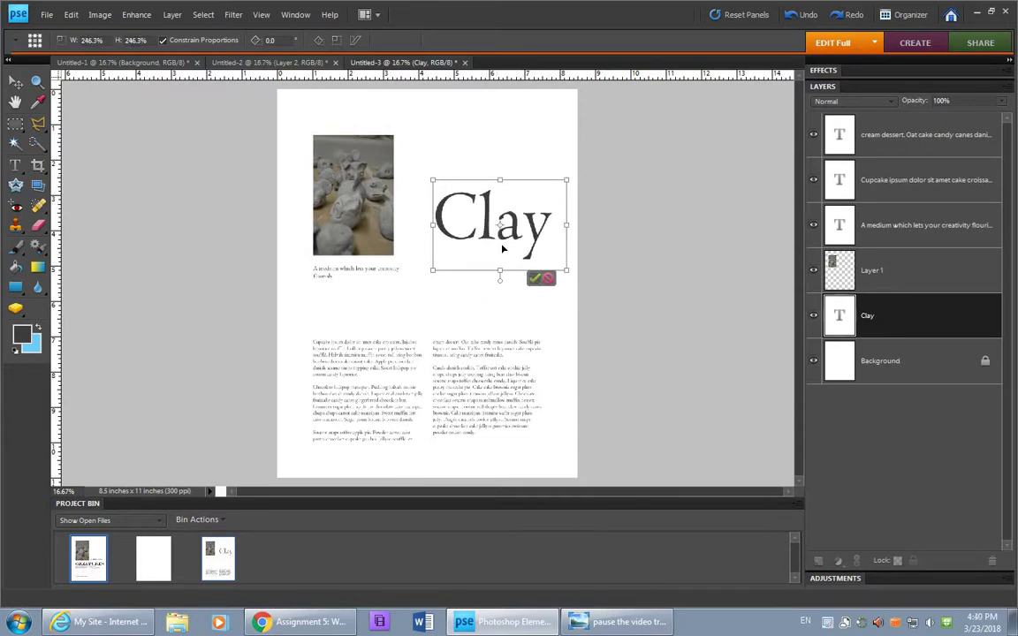
key("Return")
left_click_drag(489, 237, 473, 256)
- Save As under a new name: the student's name followed by '-whitespace'
left_click(46, 14)
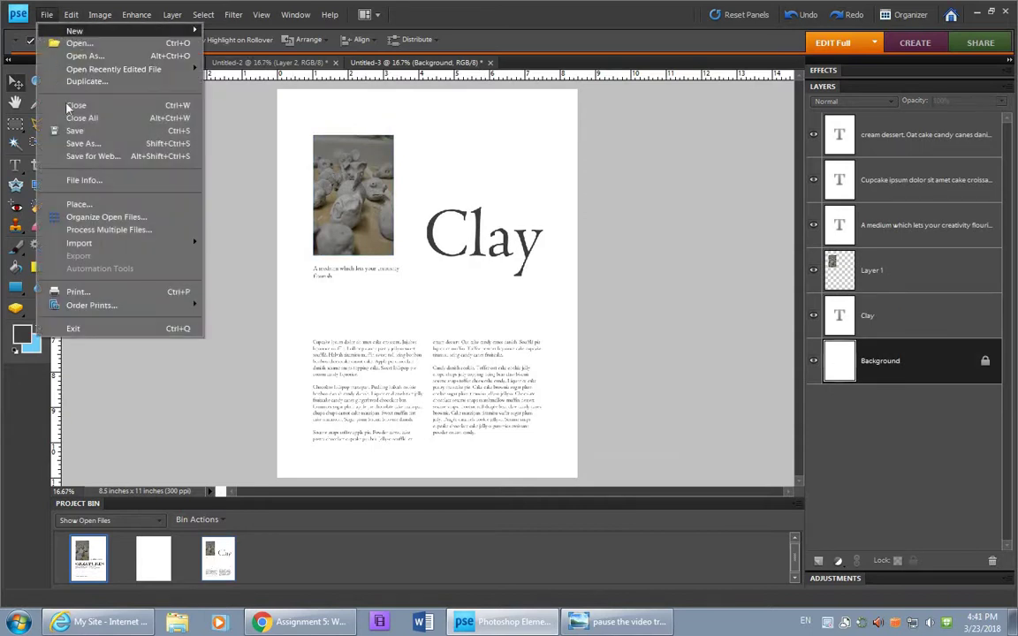
left_click(83, 144)
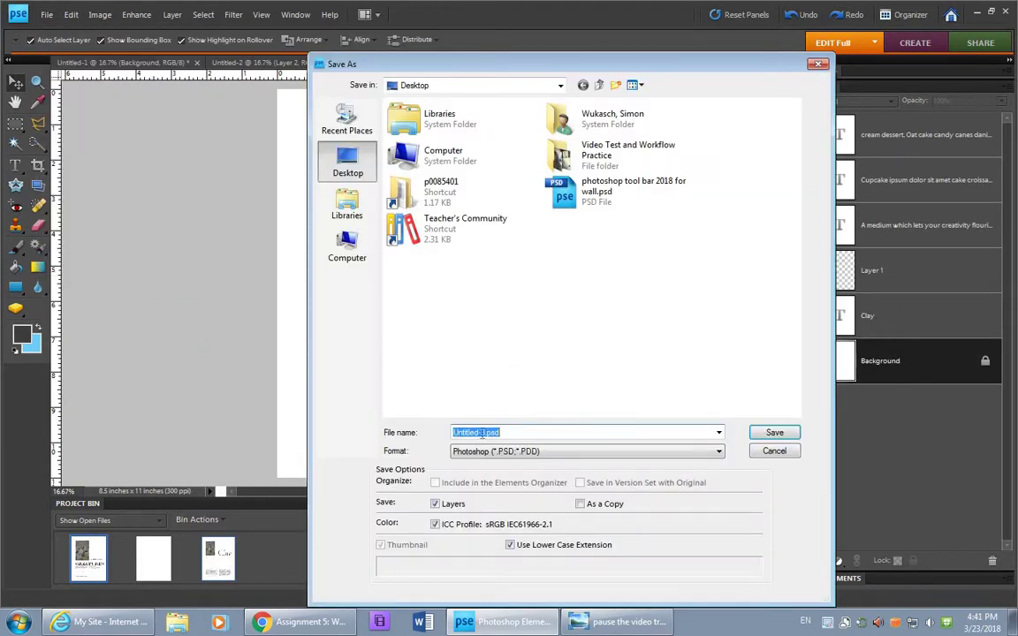
left_click_drag(485, 433, 452, 438)
type("wukasch.mr-whitespace")
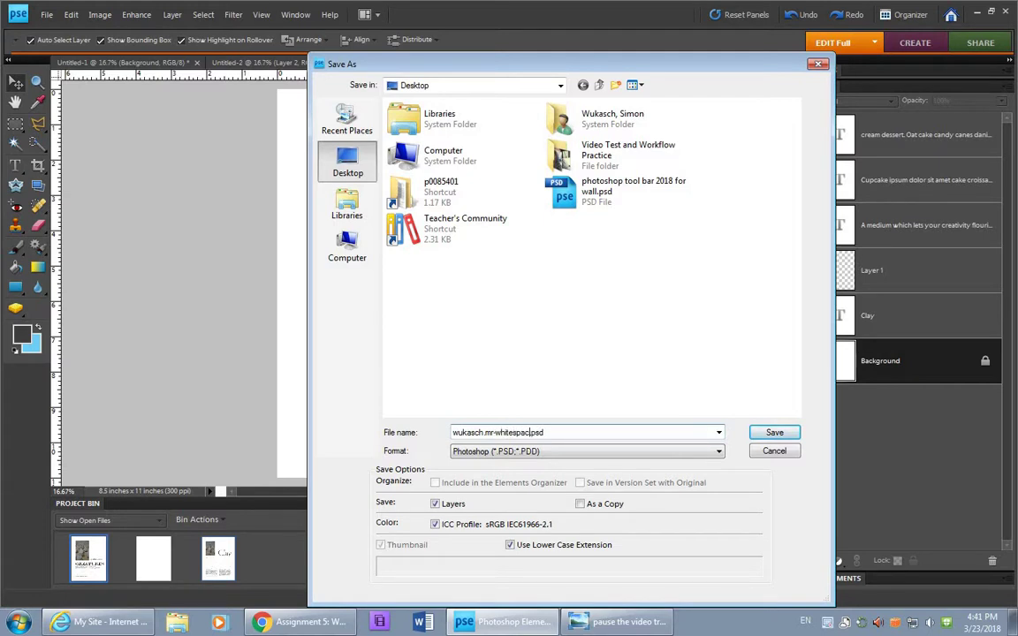
- Save the PSD in Computer > 4Students > IN > Yearbook IN > Assignment 5 White Space
left_click(348, 248)
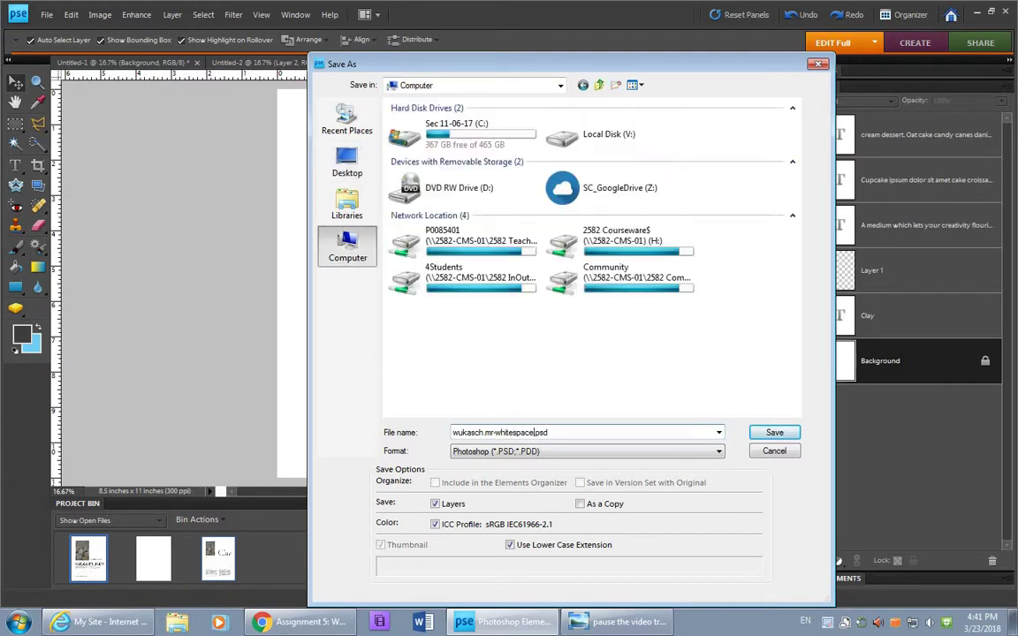
left_click(465, 280)
double_click(466, 279)
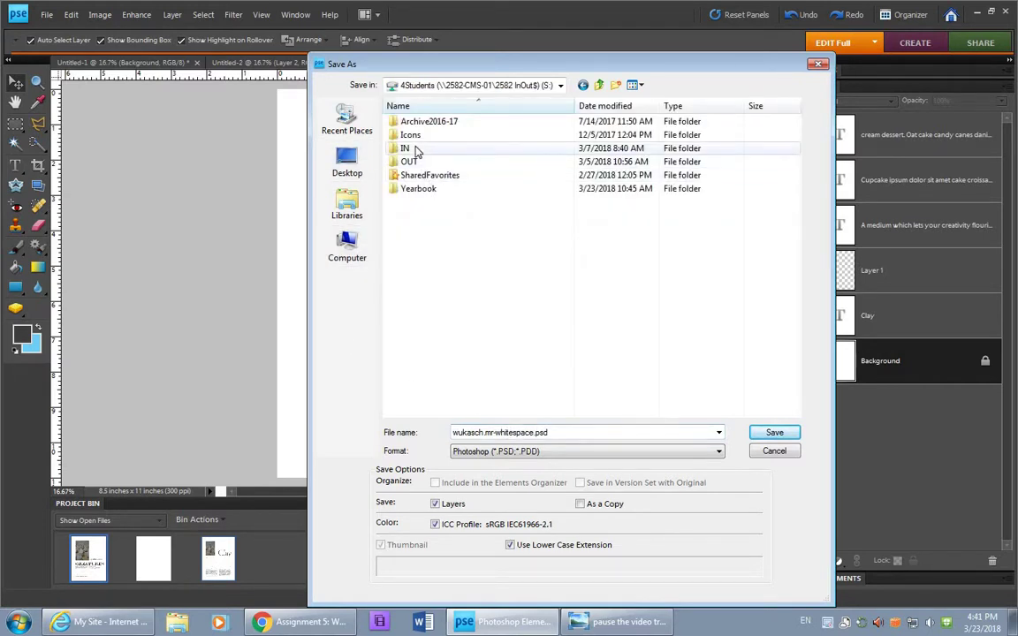
double_click(408, 136)
scroll(427, 287, "down", 10)
double_click(425, 376)
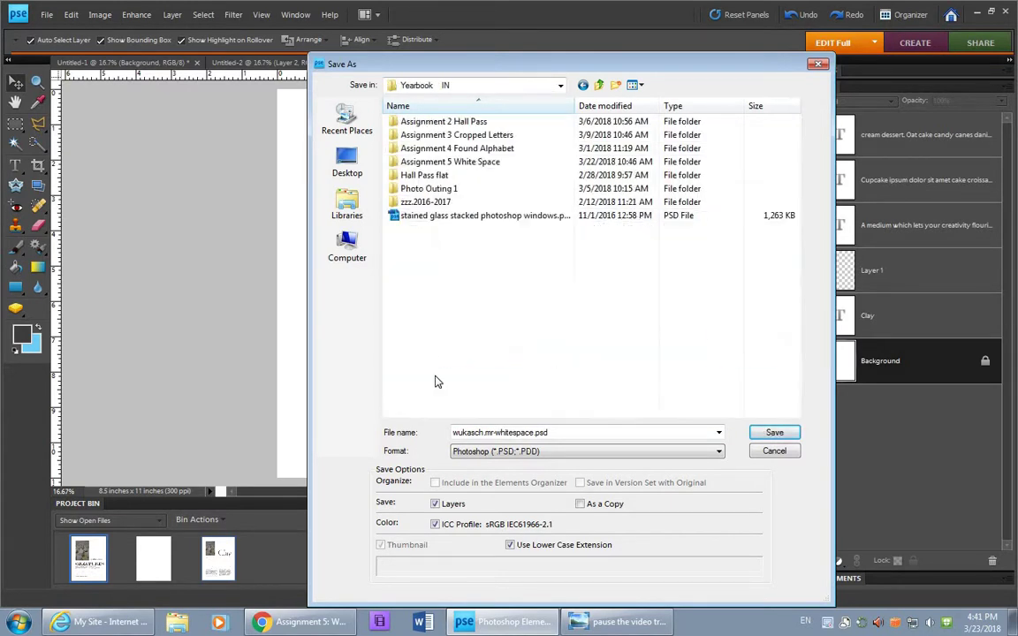
left_click(455, 162)
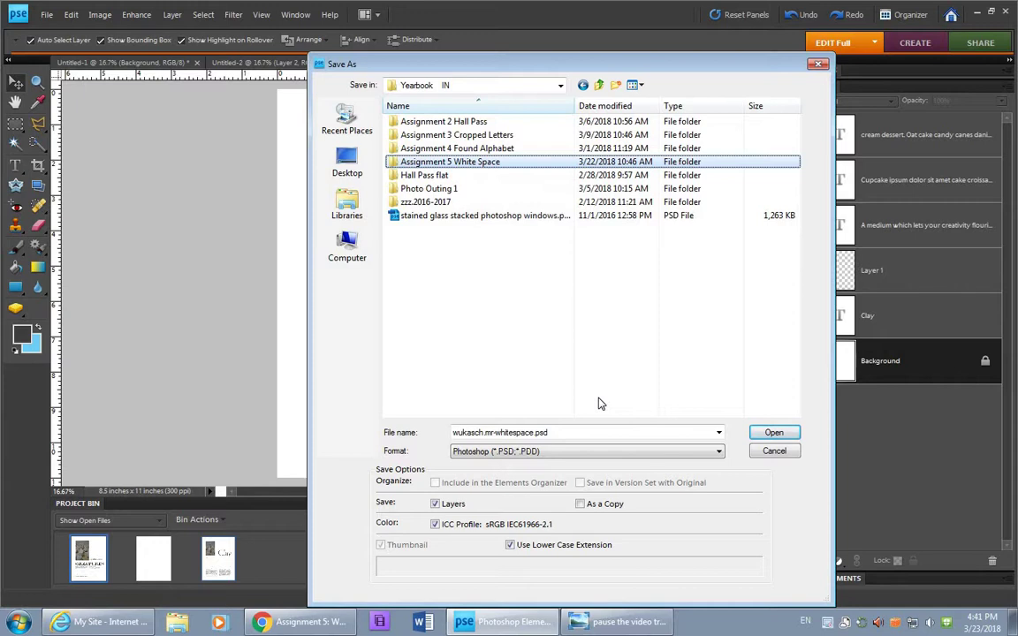
key("Return")
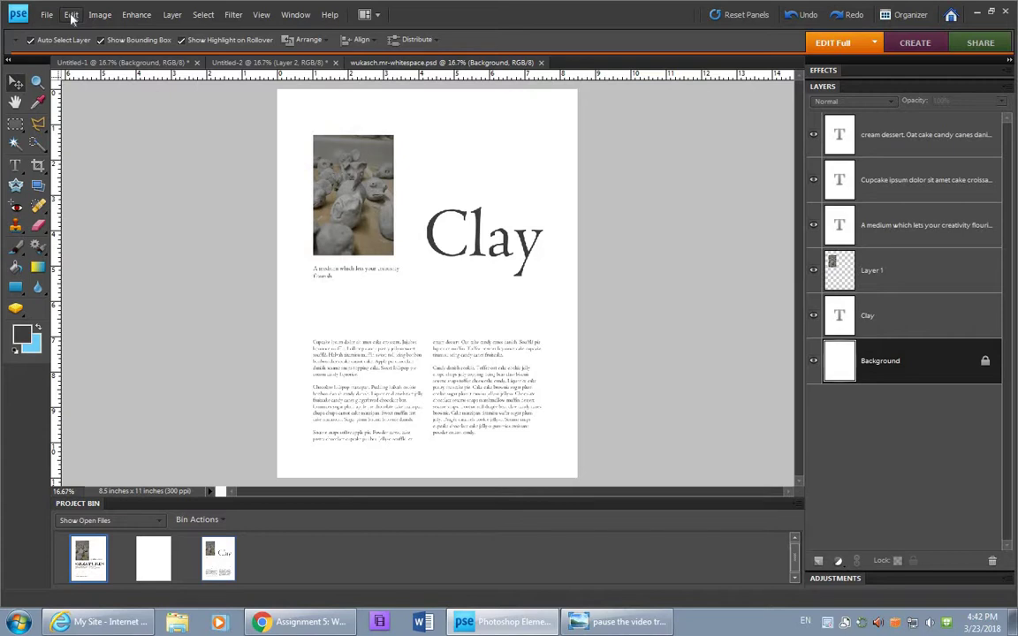
- Save a JPEG copy of the page at Quality 12 (Maximum)
left_click(44, 15)
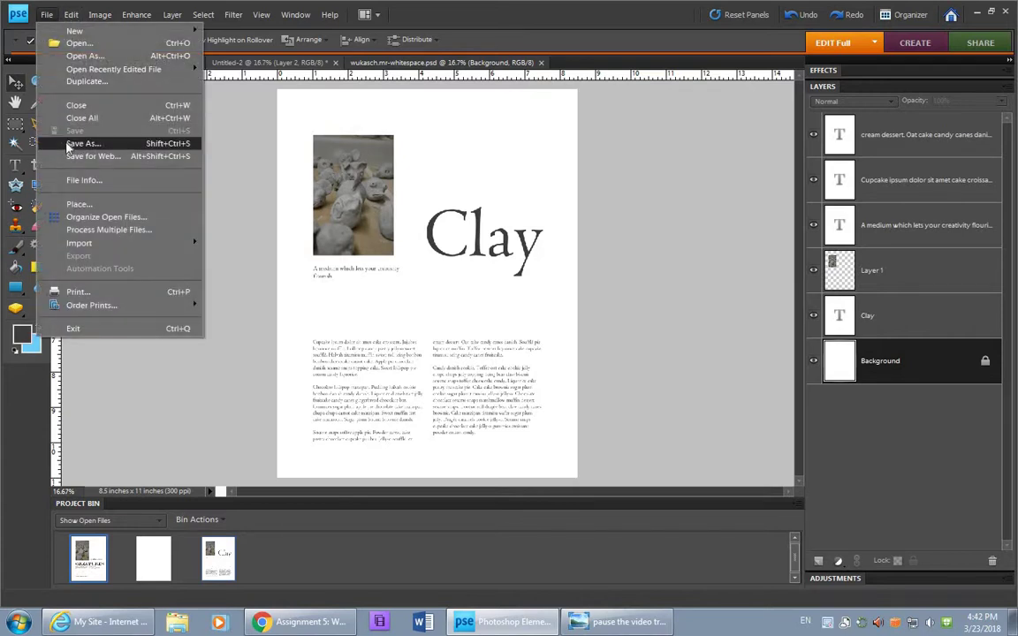
left_click(68, 144)
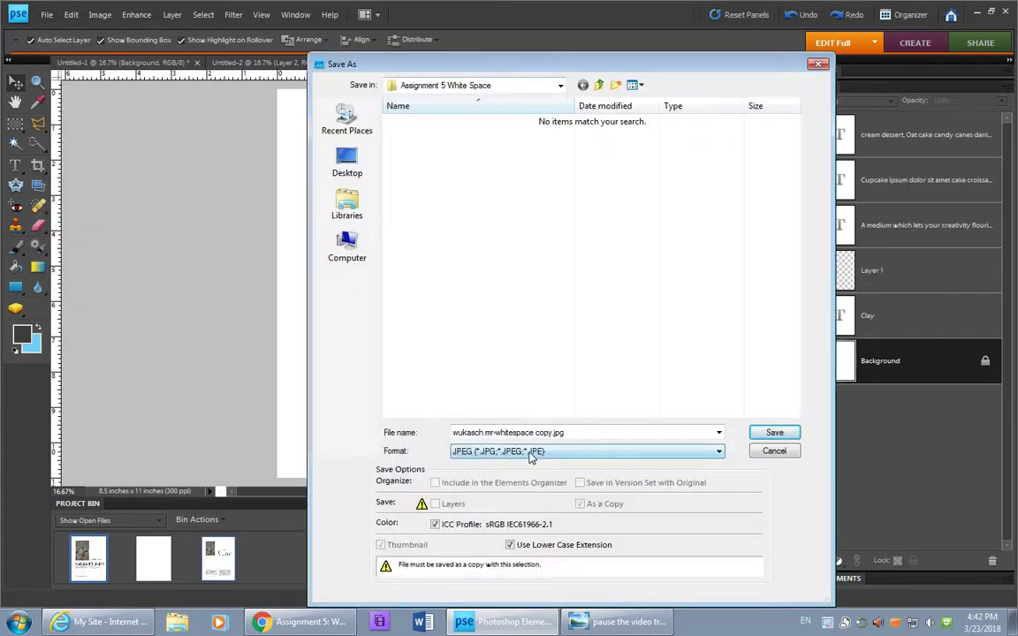
left_click(546, 452)
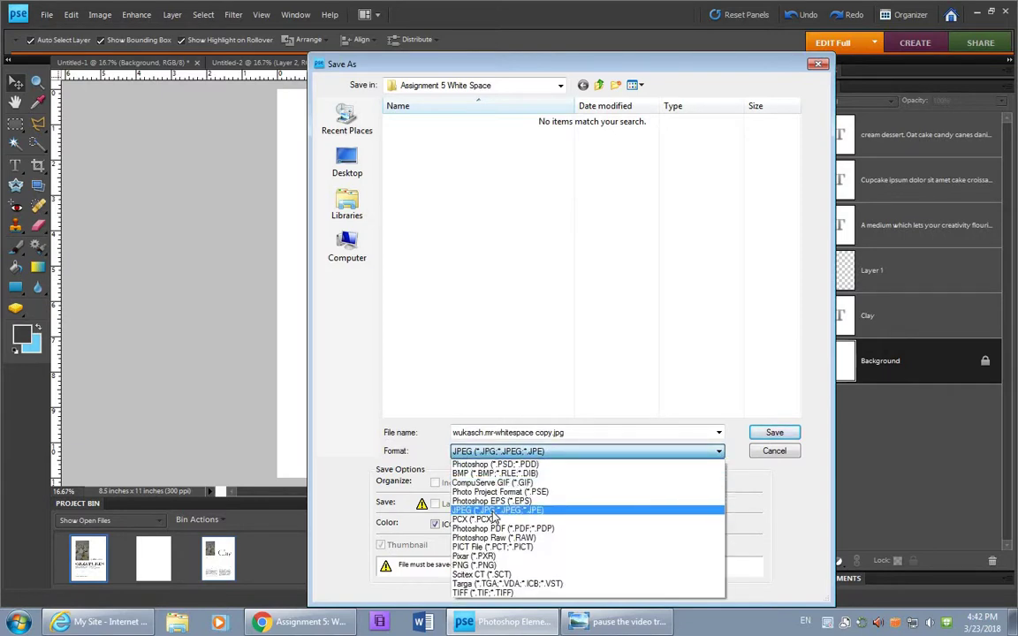
left_click(494, 511)
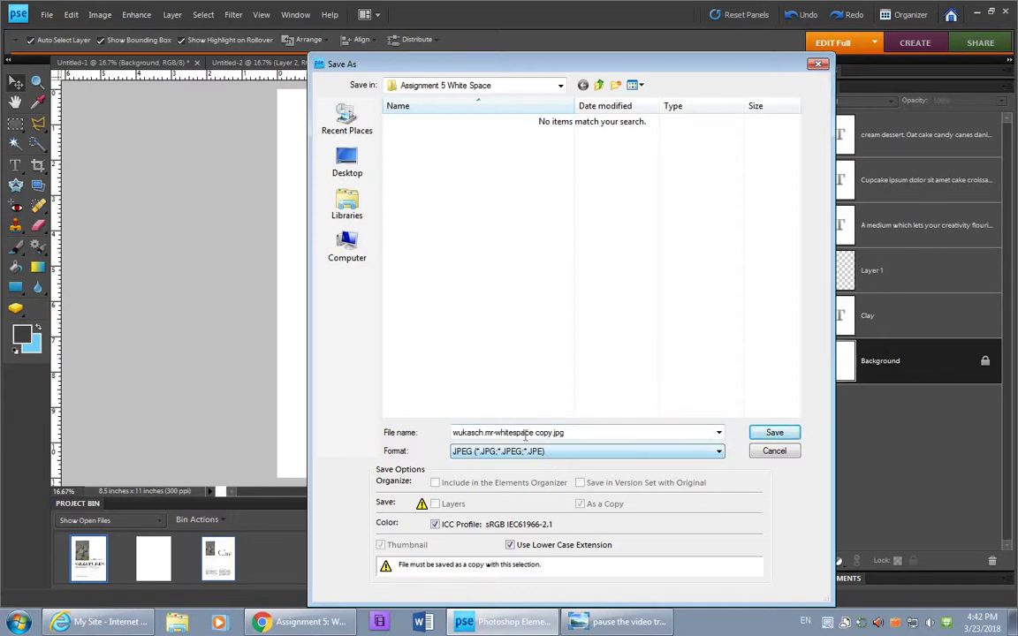
left_click(558, 453)
left_click(530, 513)
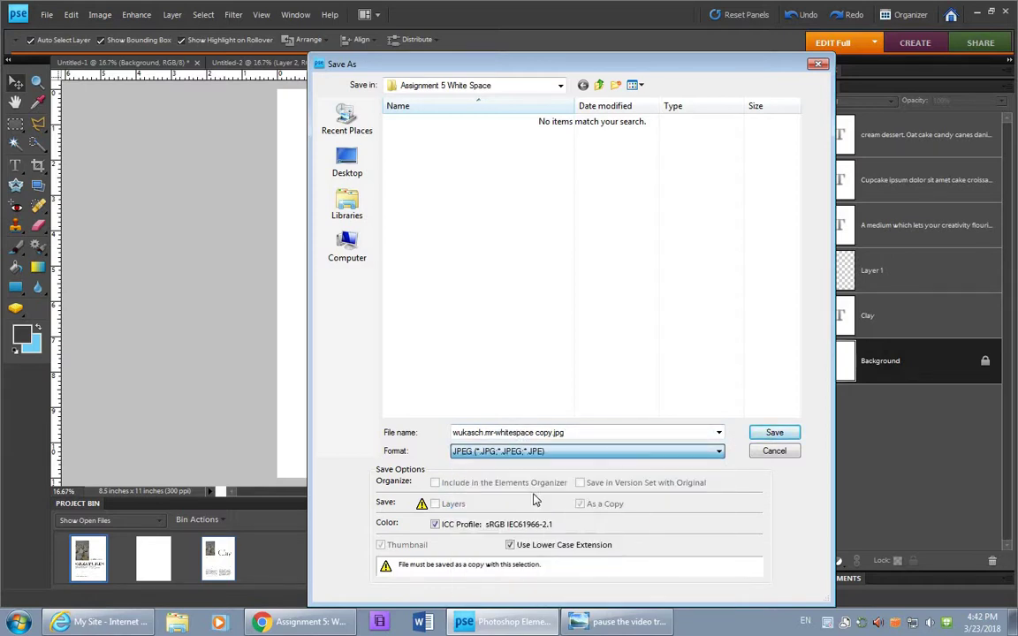
left_click(773, 430)
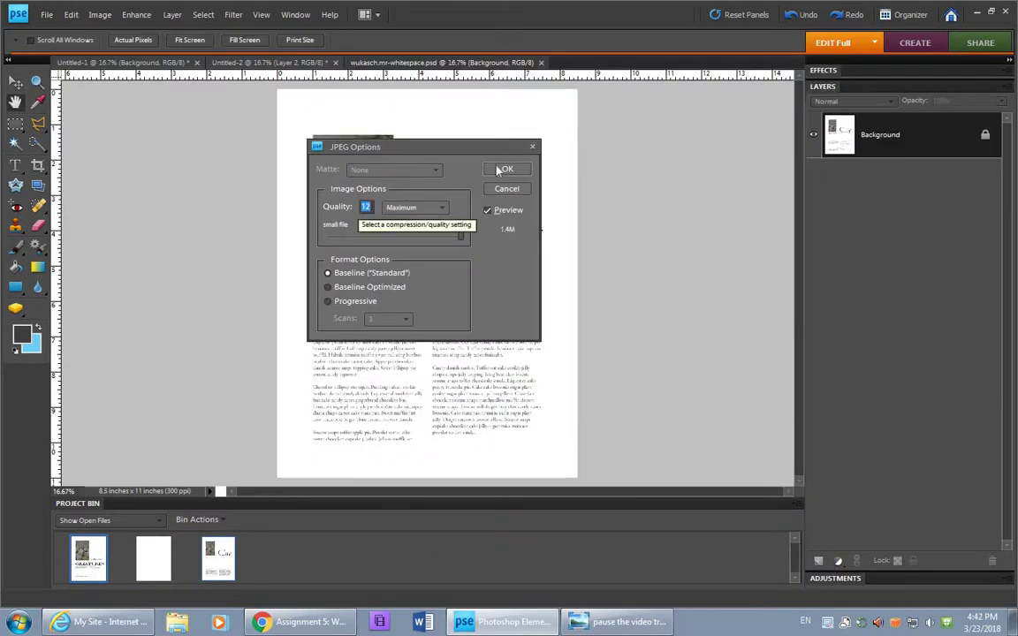
left_click(507, 170)
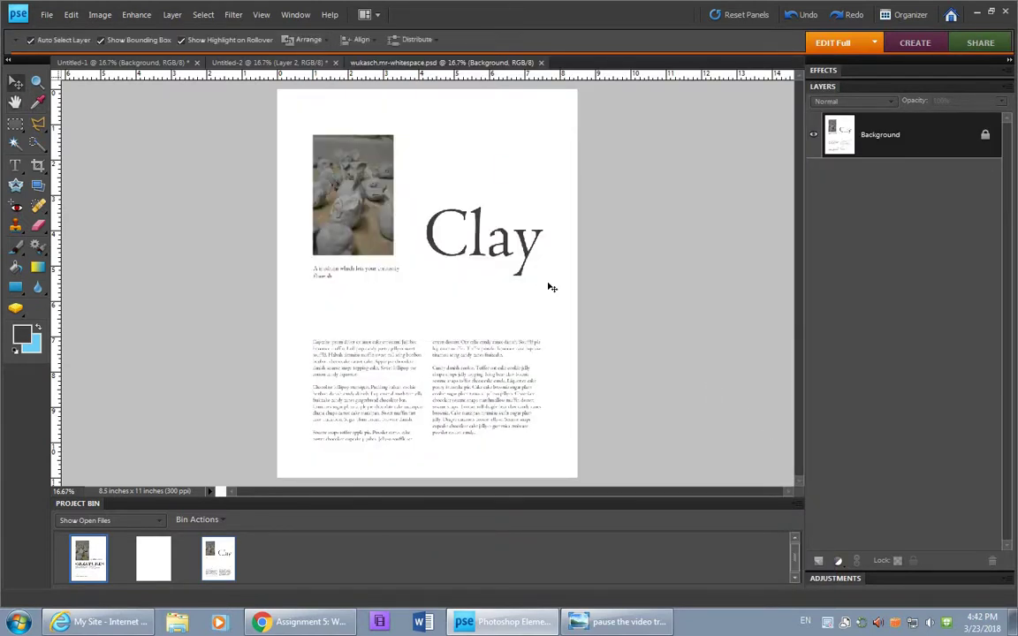